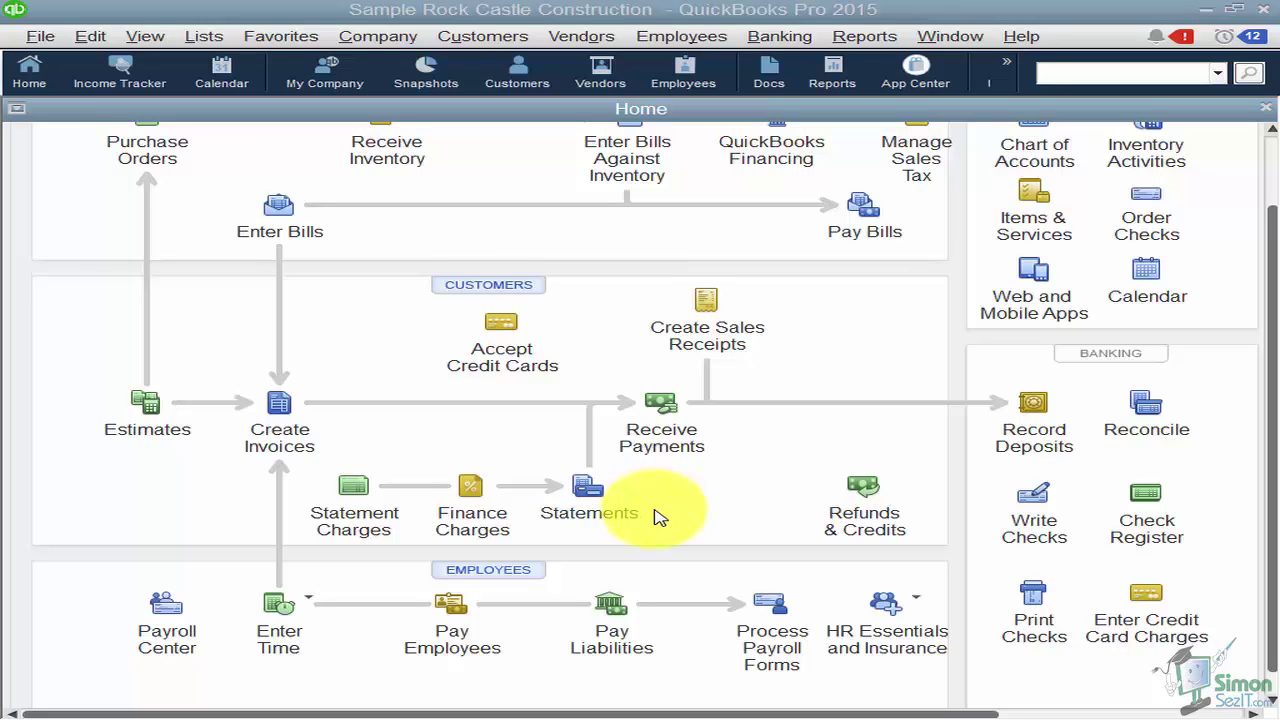
Open the Employee Center and maximize its window to fill the QuickBooks workspace
click(481, 576)
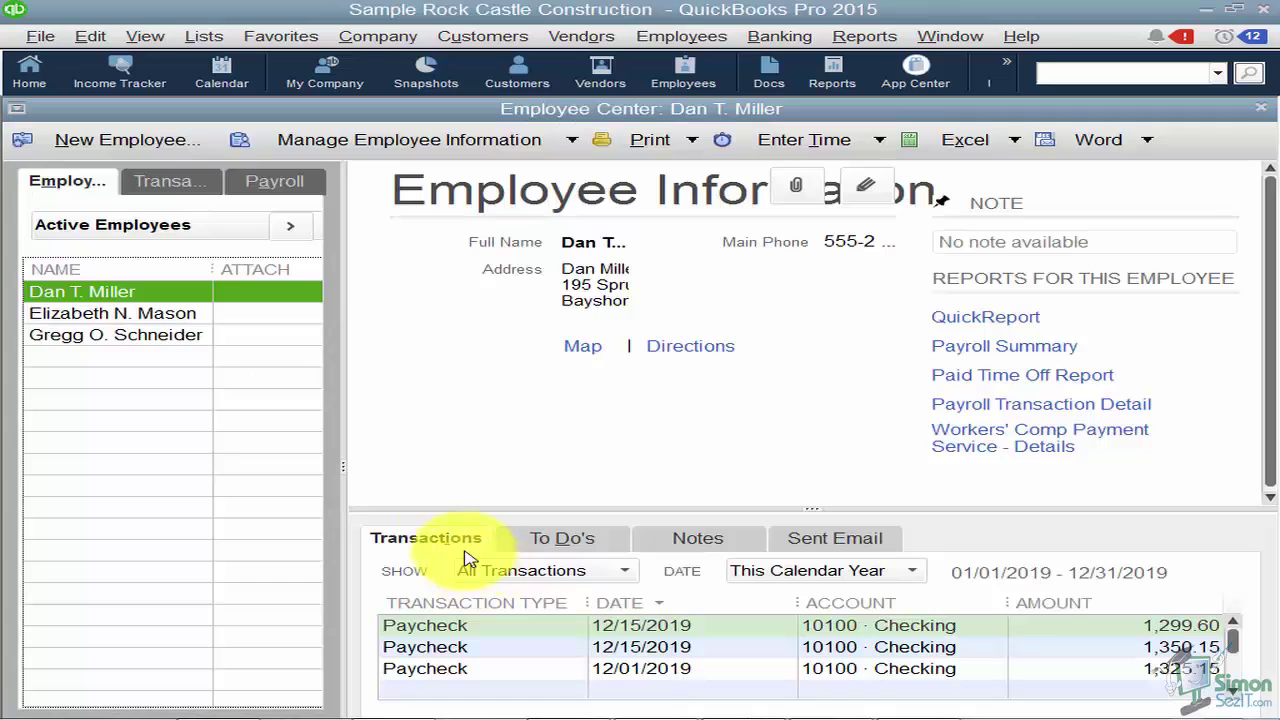
click(15, 110)
click(50, 190)
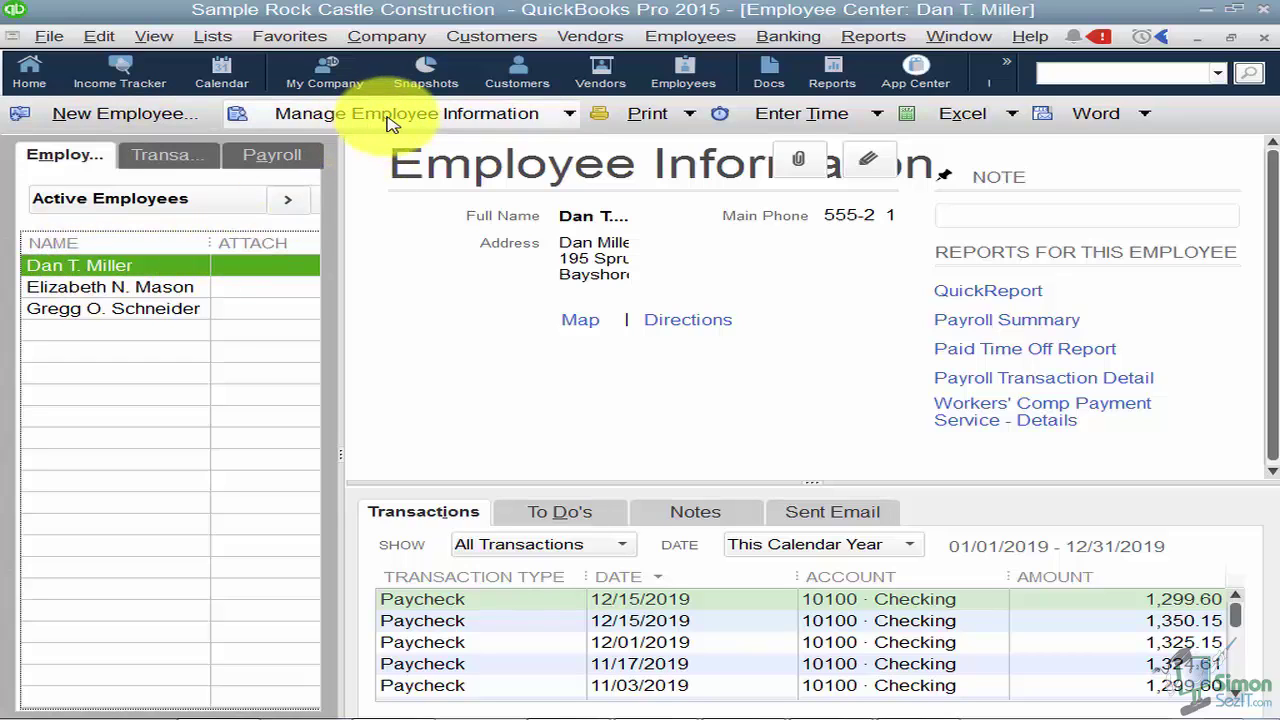
Open the first employee's Edit Employee record and view the Address & Contact details
double_click(110, 266)
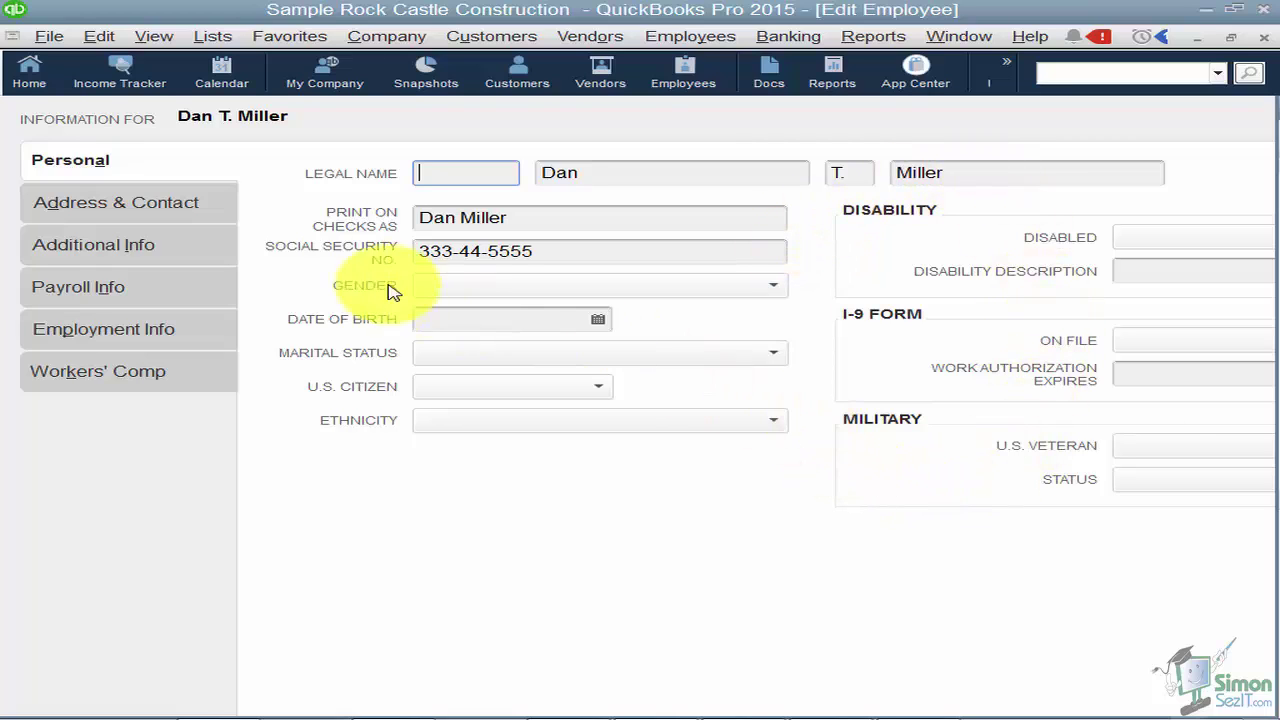
click(170, 205)
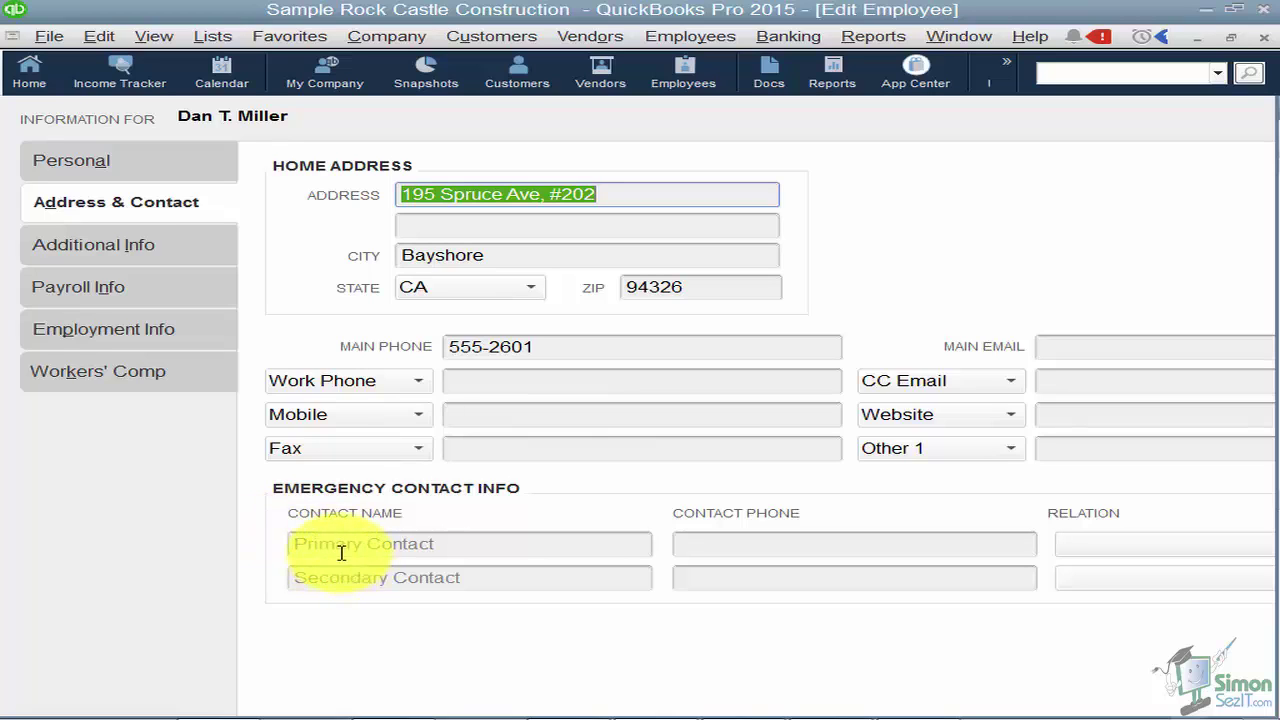
View the employee's Additional Info page, then the Payroll Info page
click(140, 248)
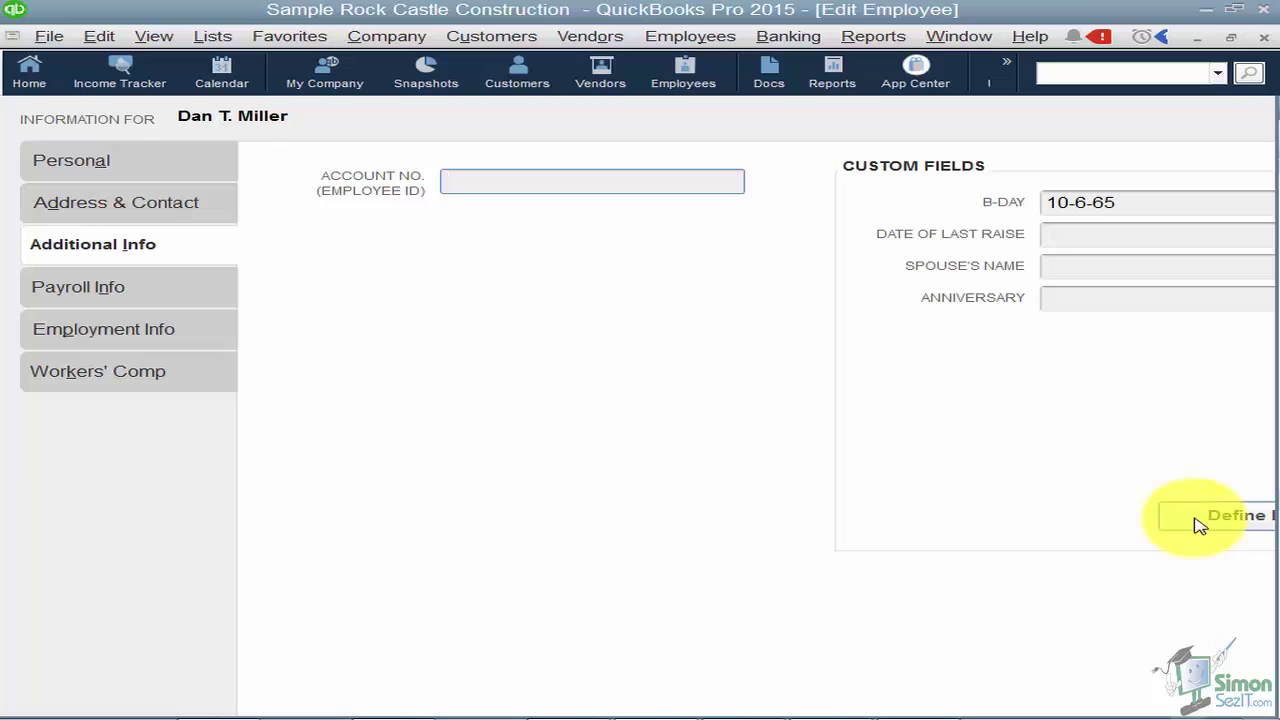
click(86, 290)
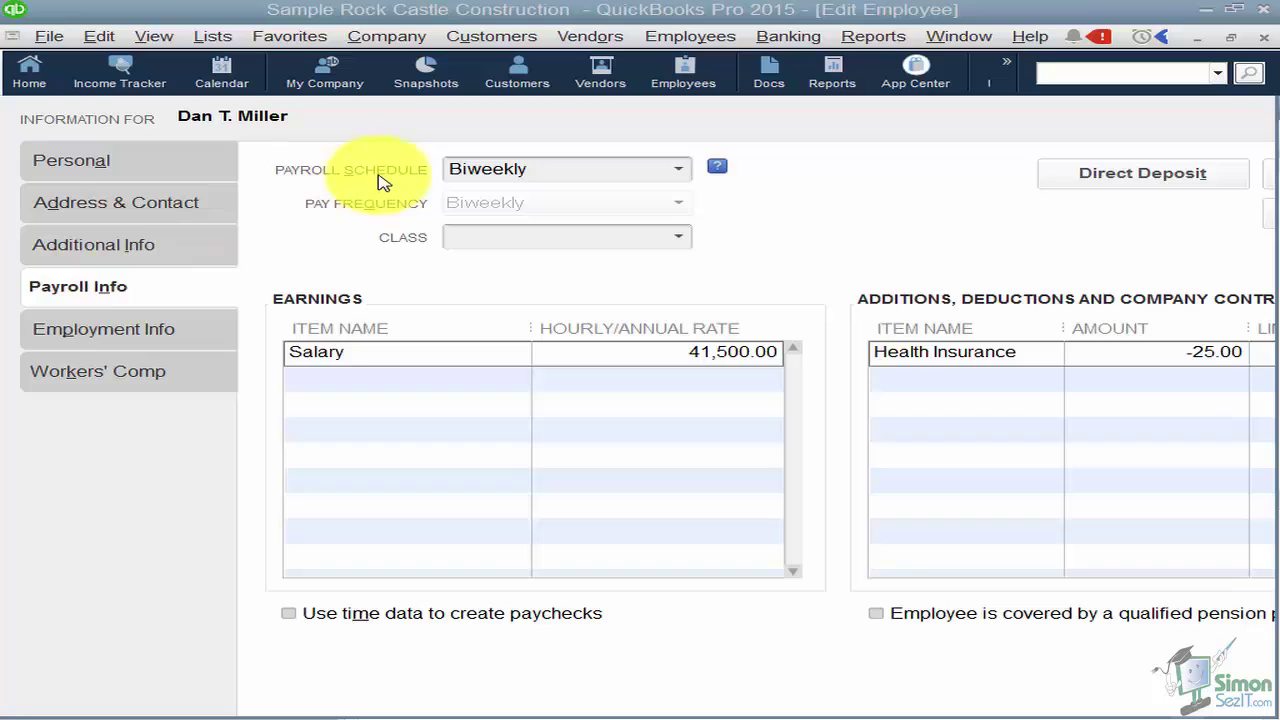
click(679, 172)
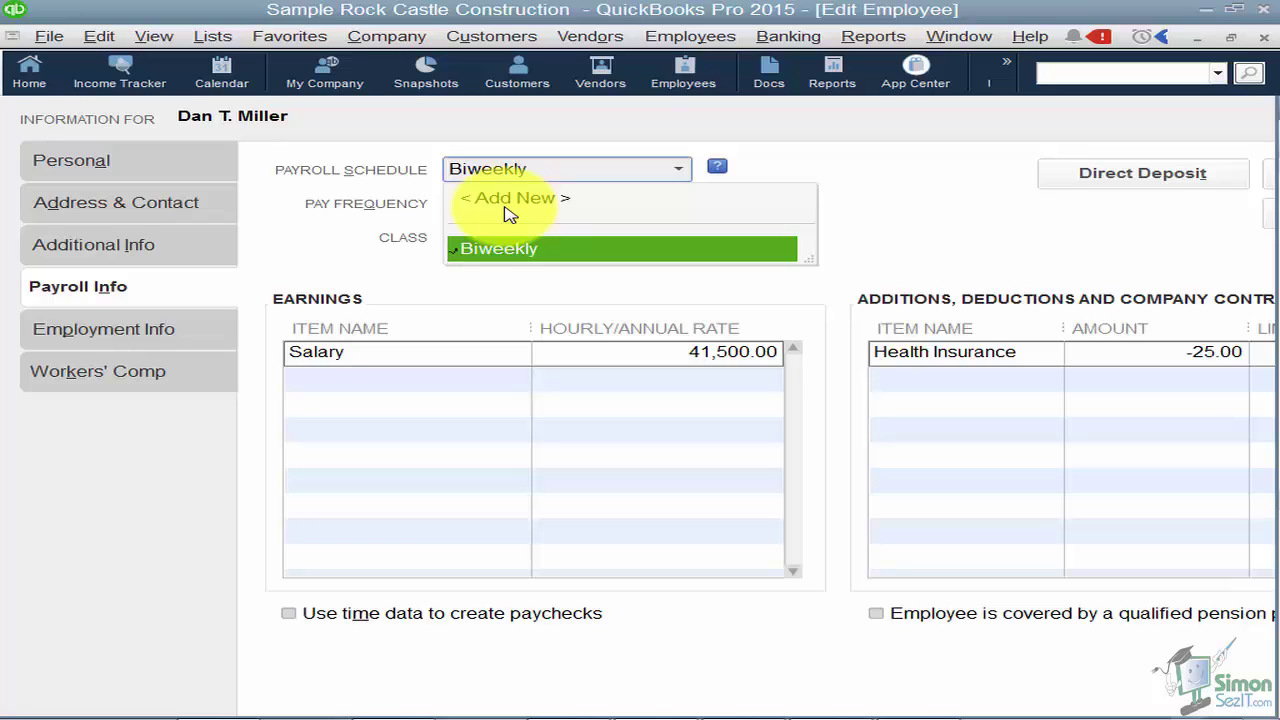
click(528, 249)
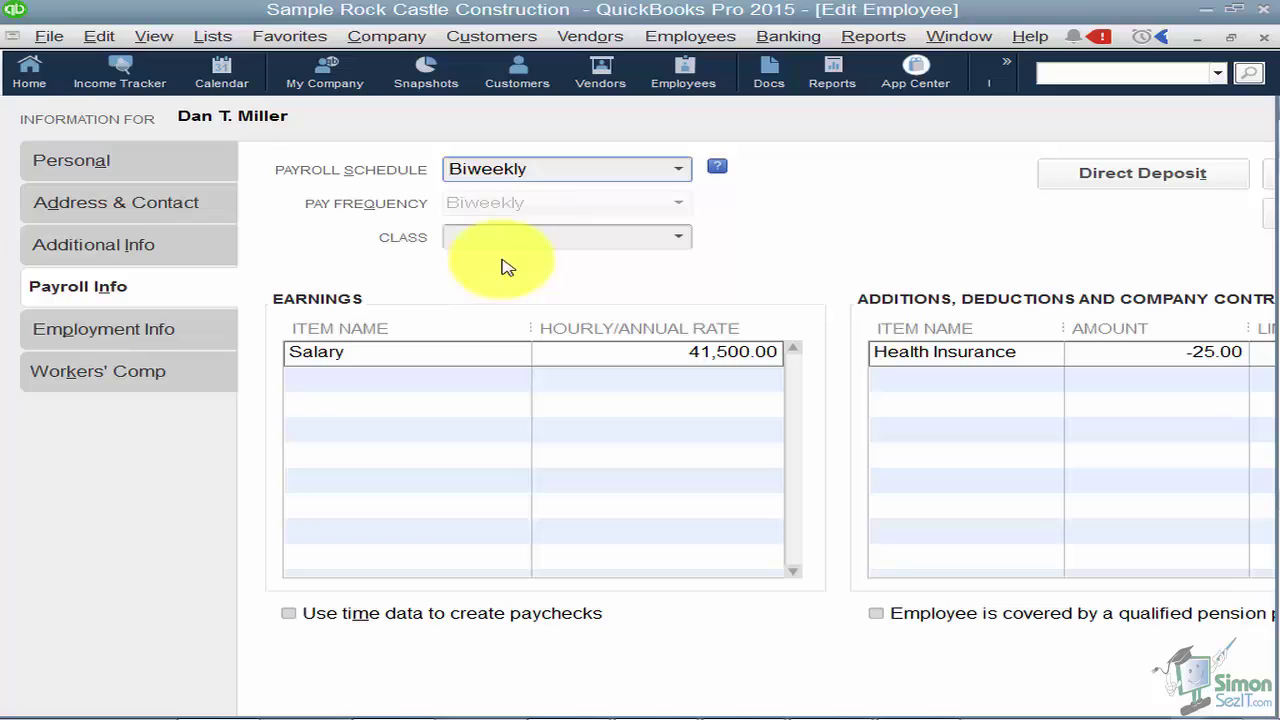
click(384, 353)
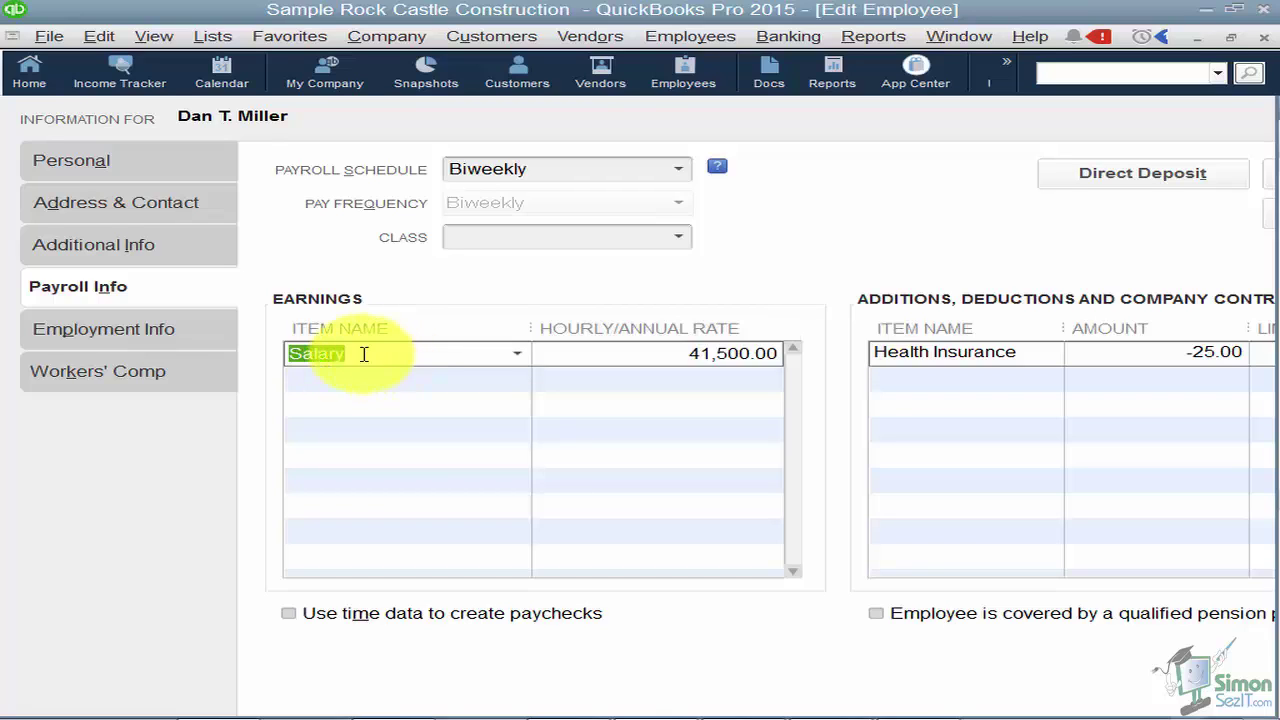
Replace the Salary earning with Regular Pay at a rate of 20.00
click(656, 357)
drag(656, 357, 811, 360)
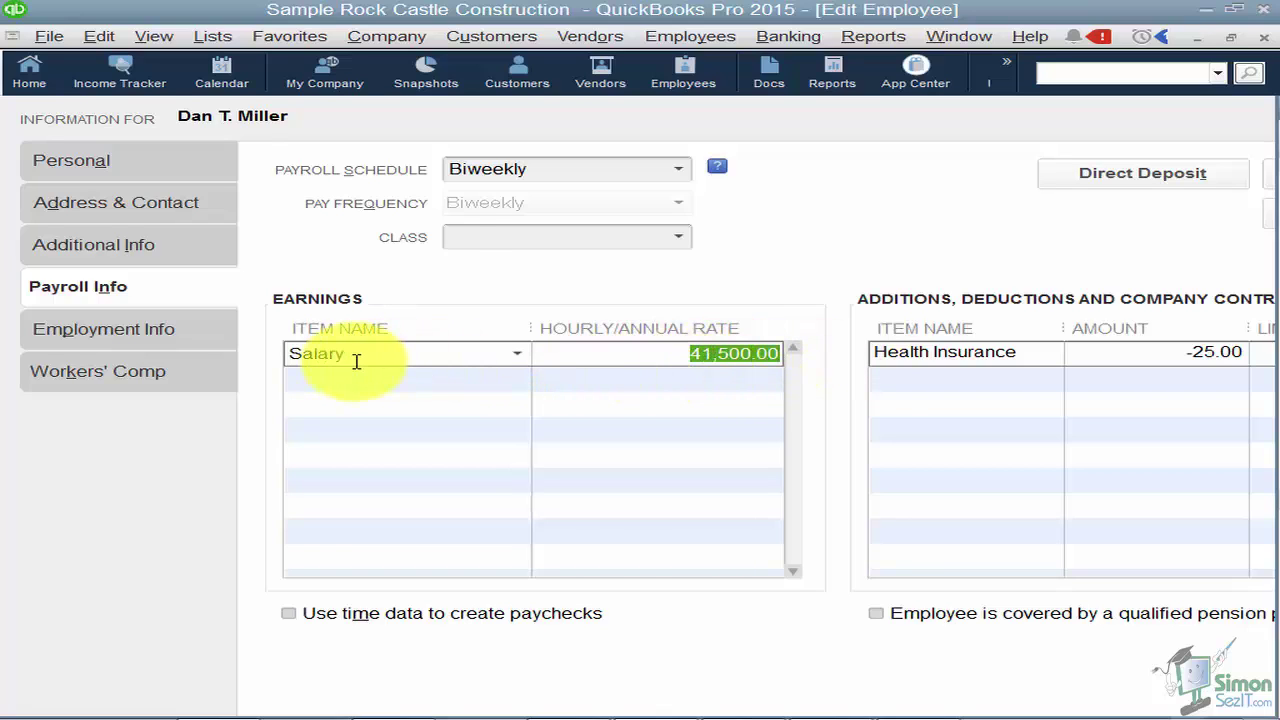
click(517, 355)
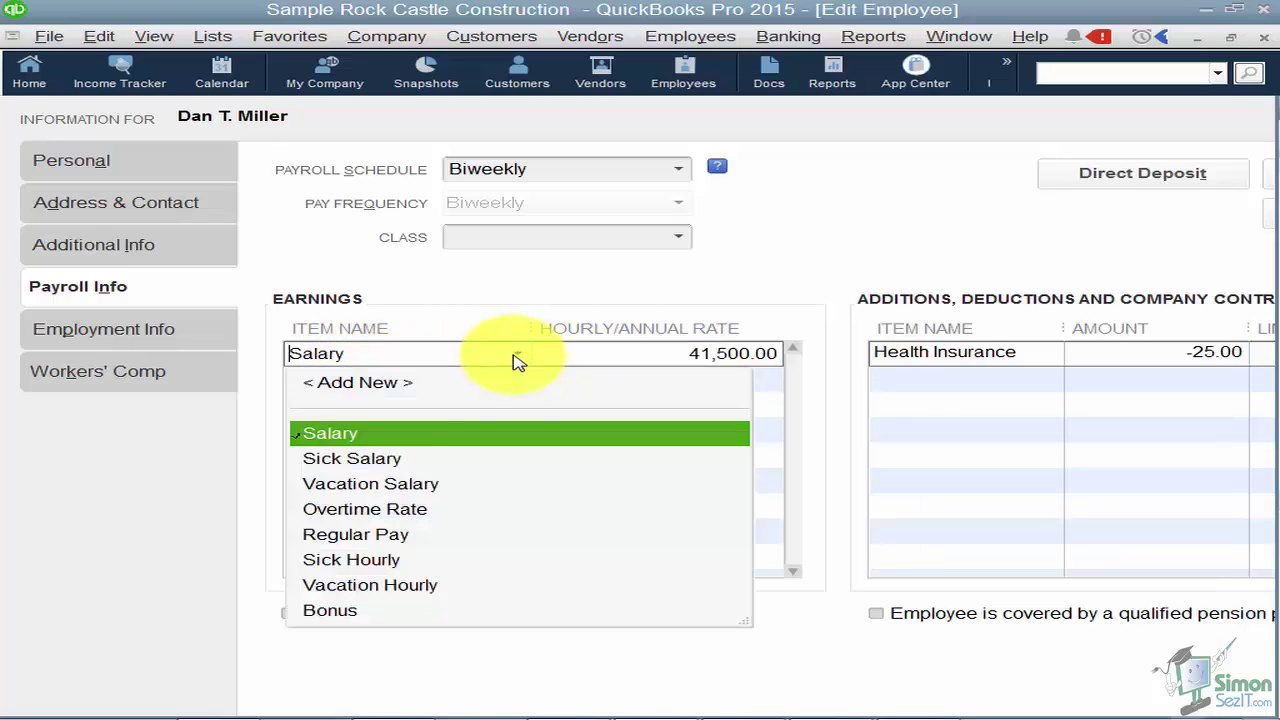
click(358, 534)
click(662, 364)
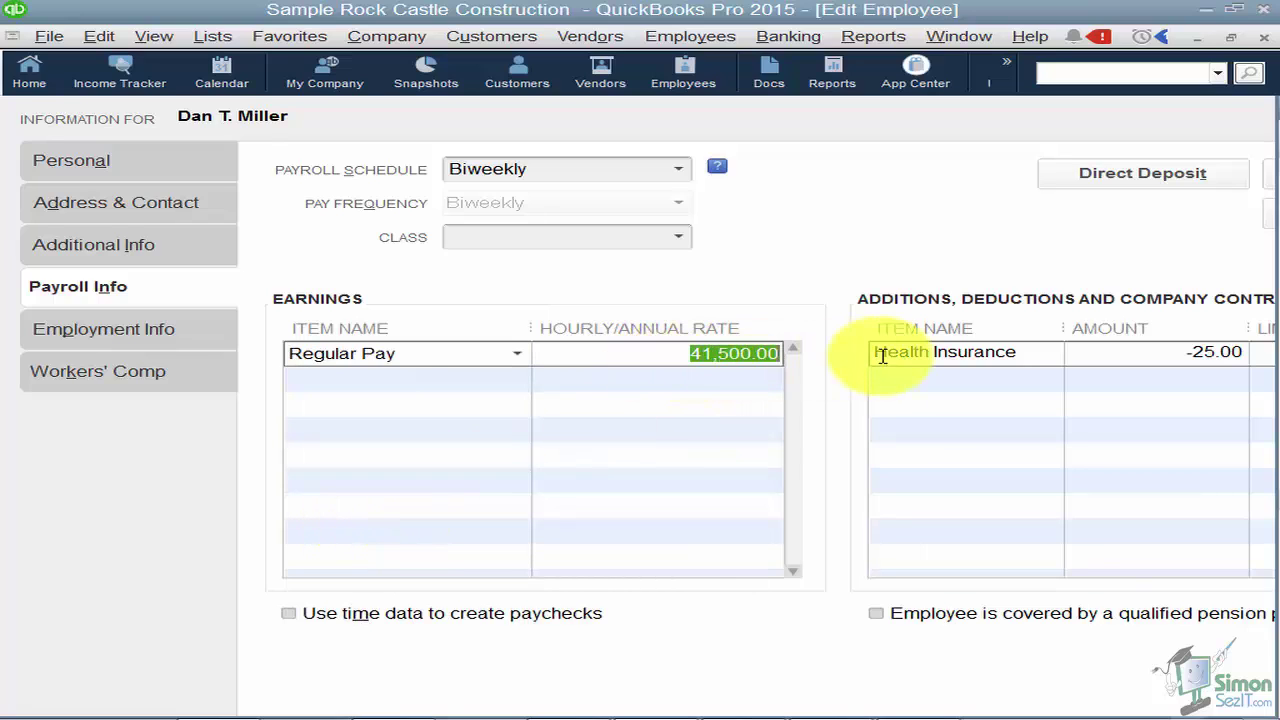
text(20.00)
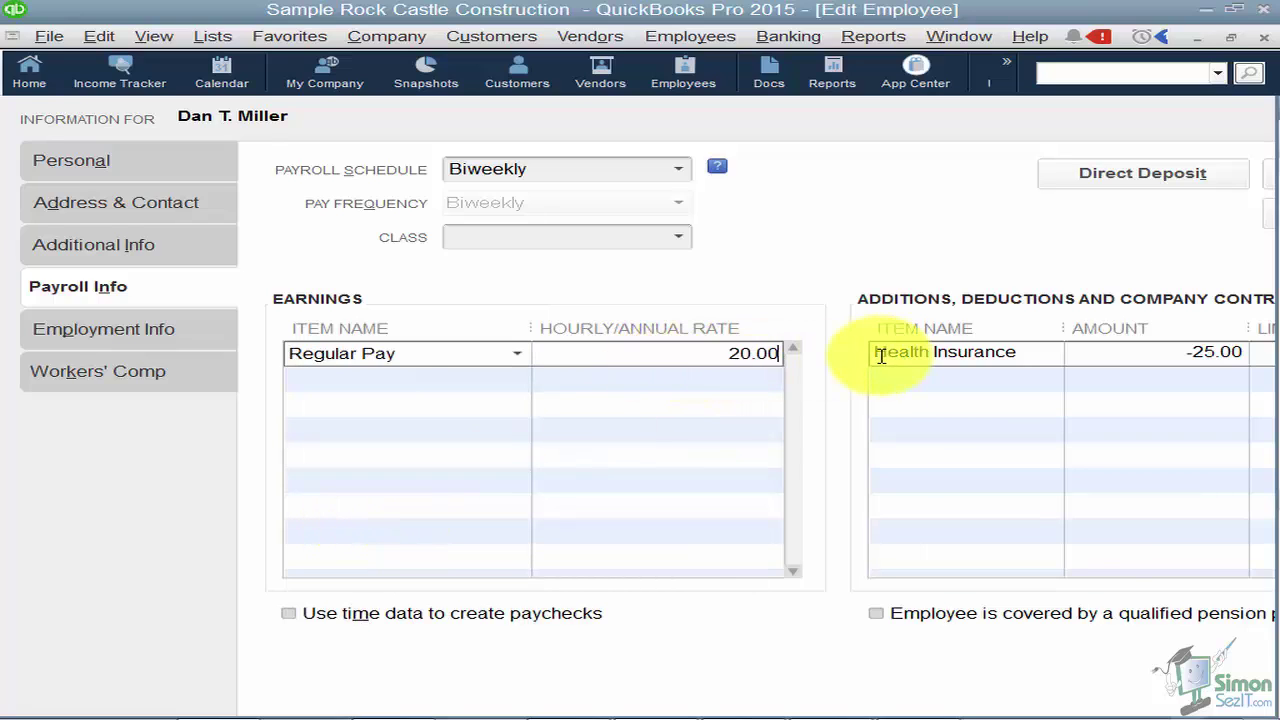
Add Overtime Rate at 30.00 as the second earnings row
click(522, 377)
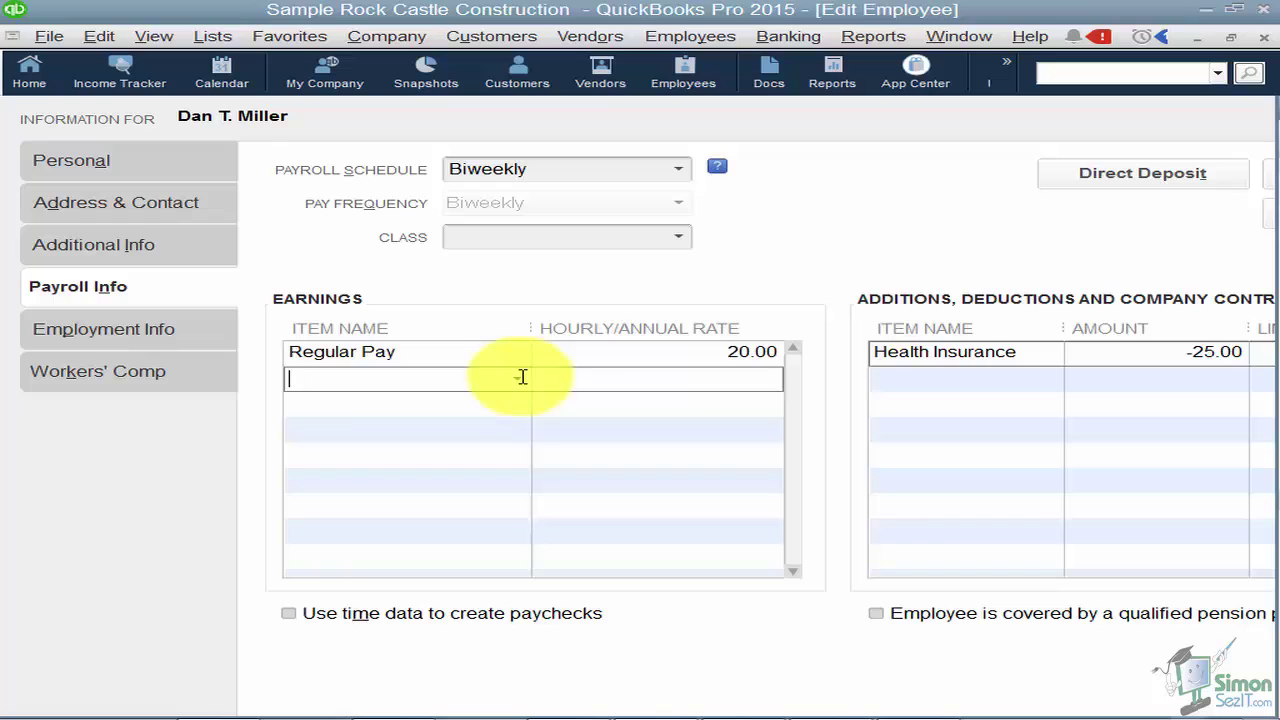
click(523, 378)
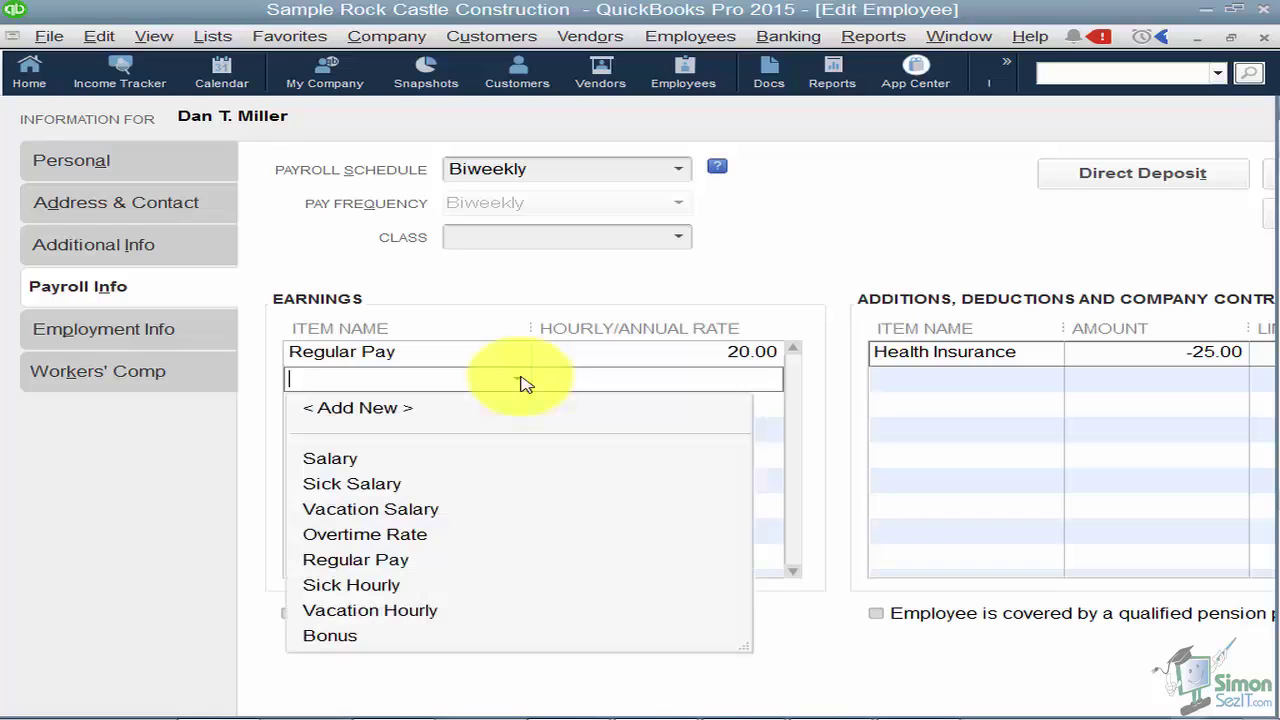
click(440, 534)
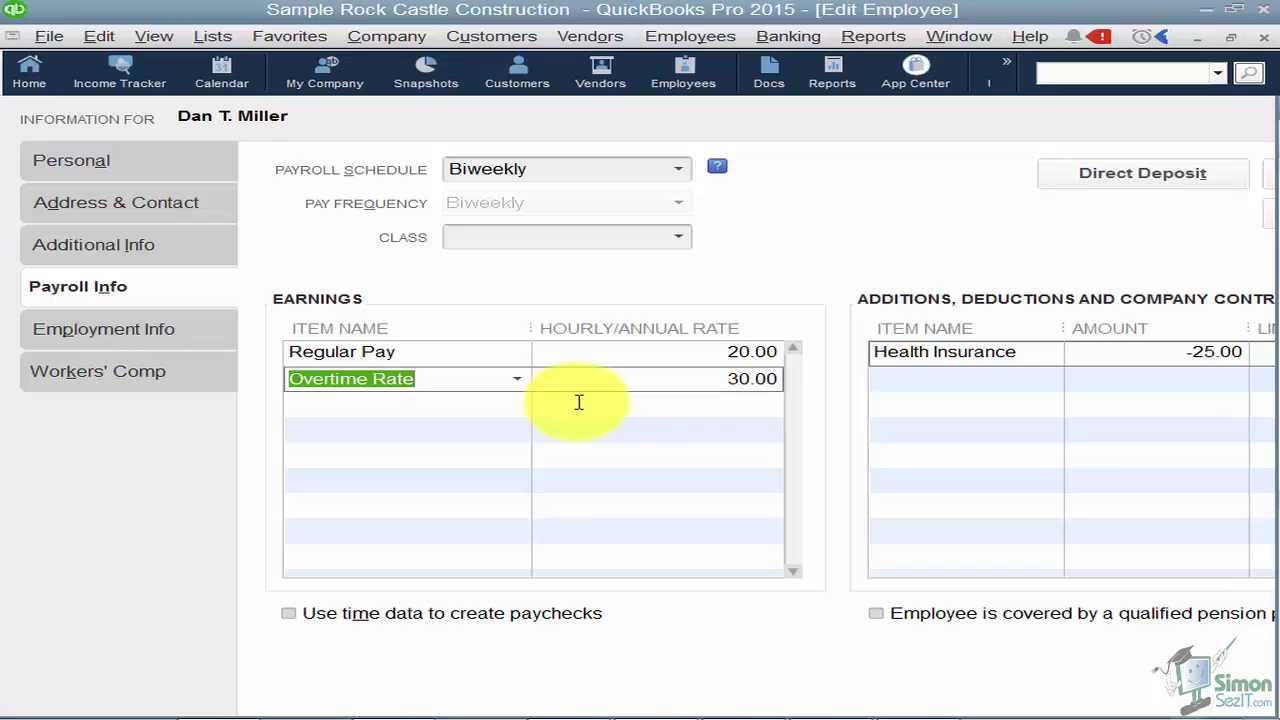
click(899, 378)
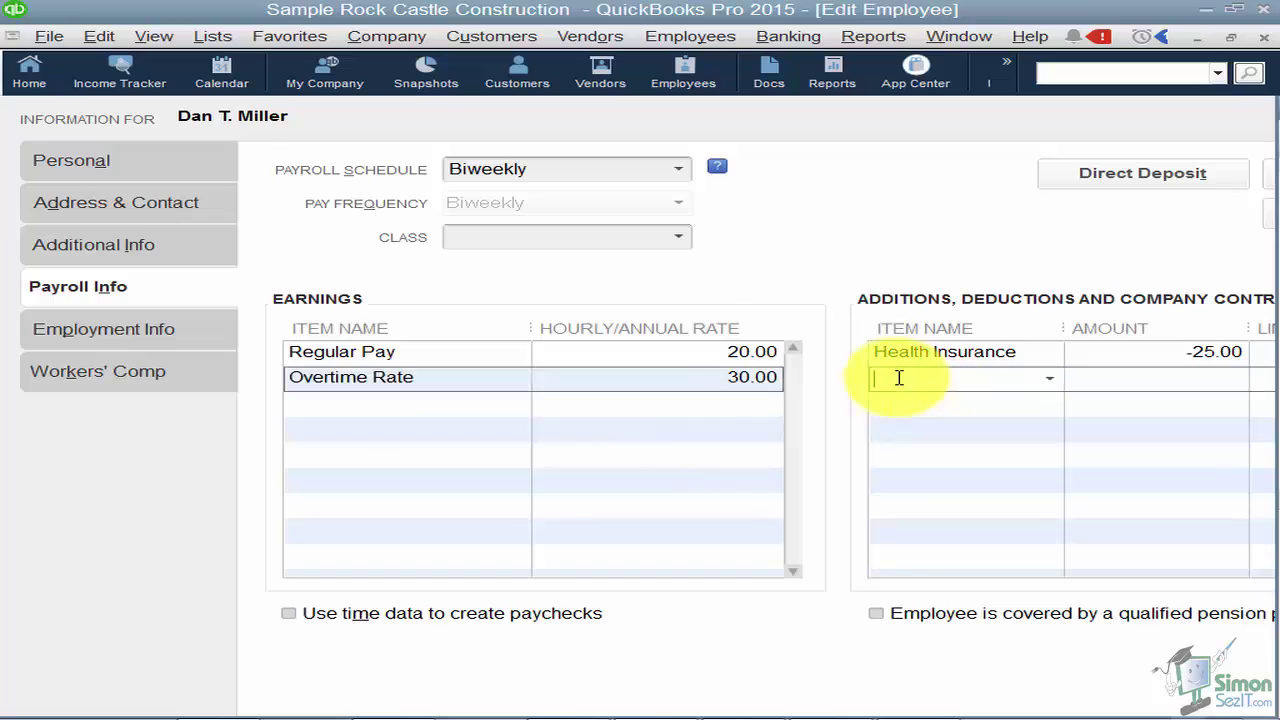
Add a Mileage Reimb. addition of 0.45 below Health Insurance
click(1052, 386)
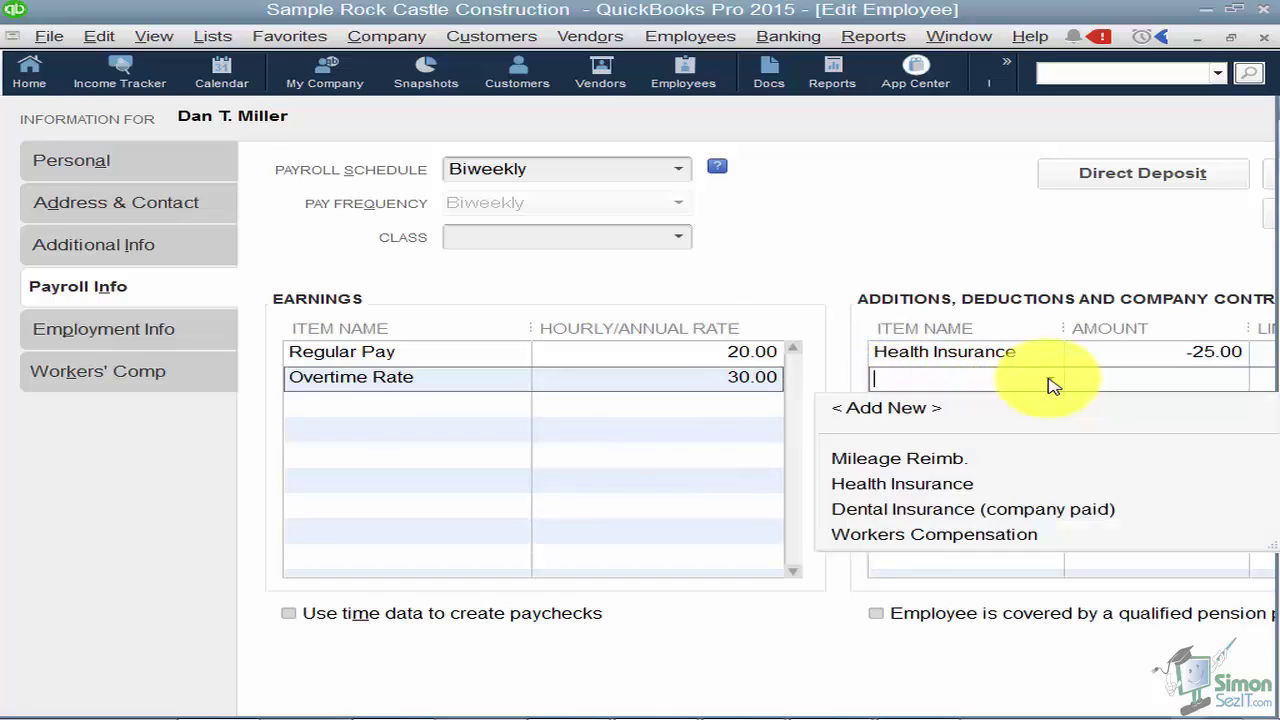
click(912, 460)
click(1235, 379)
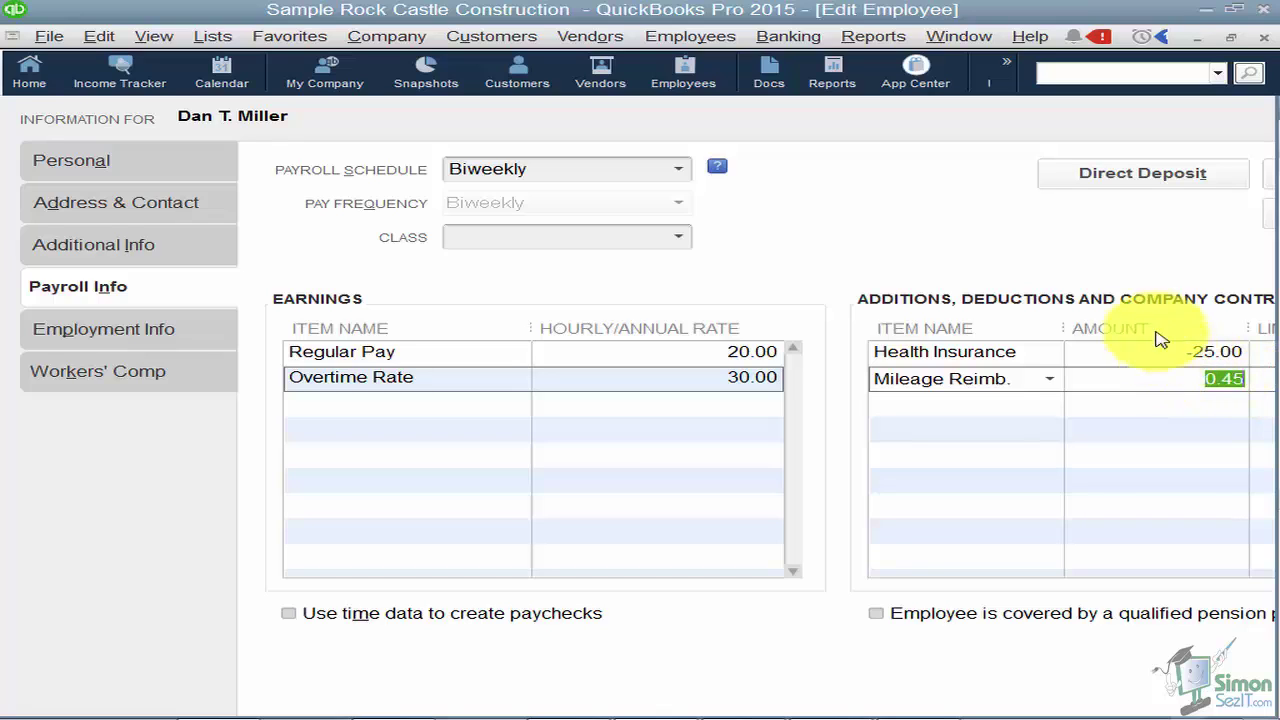
Check direct deposit, then bring up the Taxes dialog showing Married with 3 allowances
click(1124, 180)
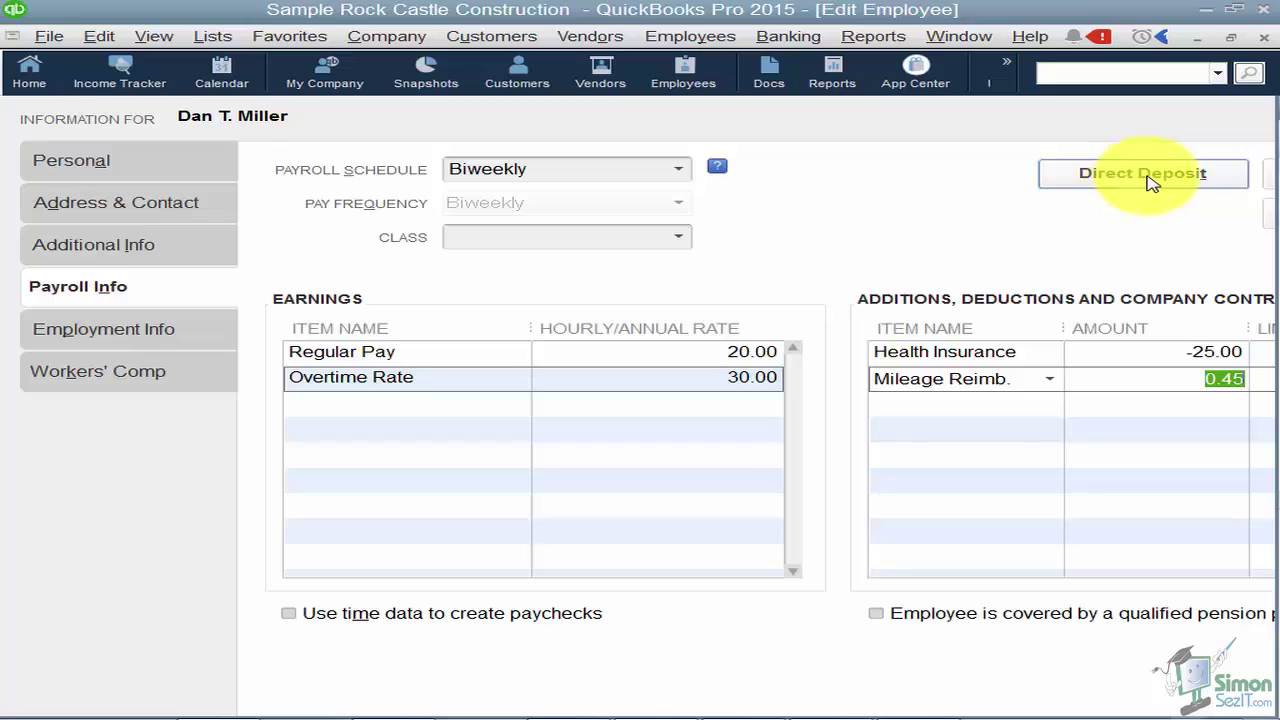
click(1272, 177)
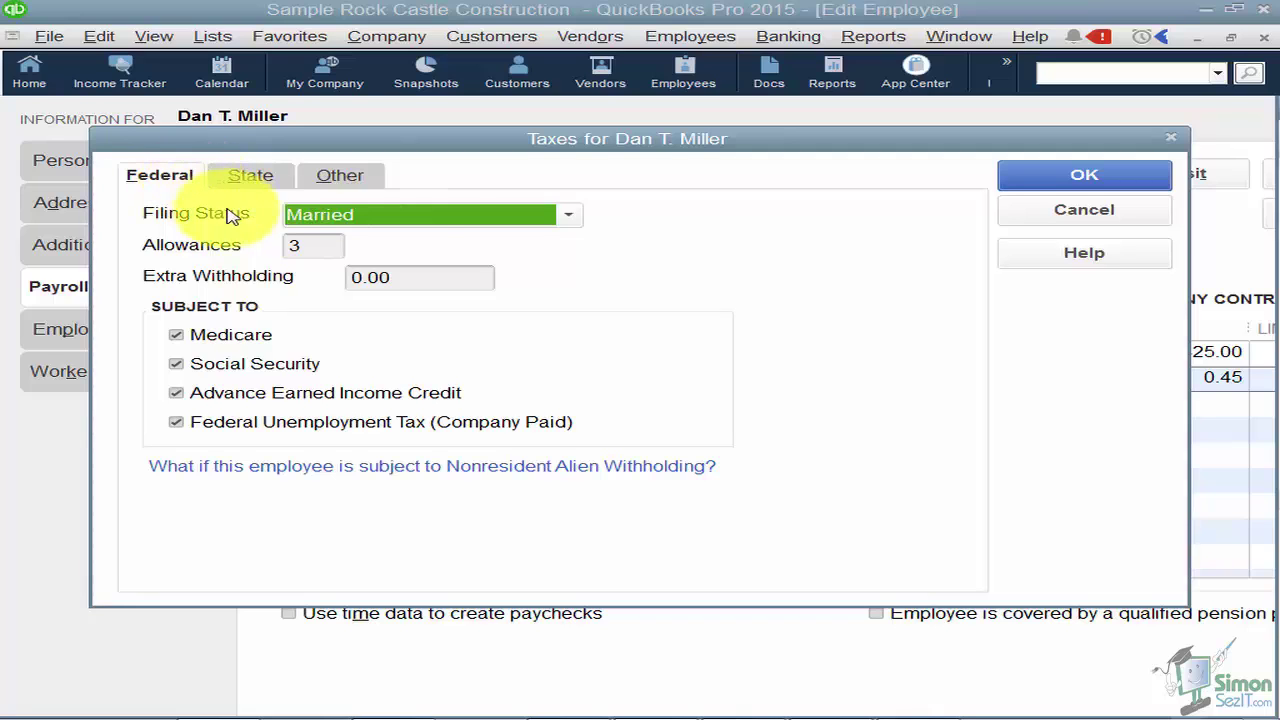
Keep federal filing status Married, 3 allowances and 0.00 extra withholding, then view State taxes
click(567, 220)
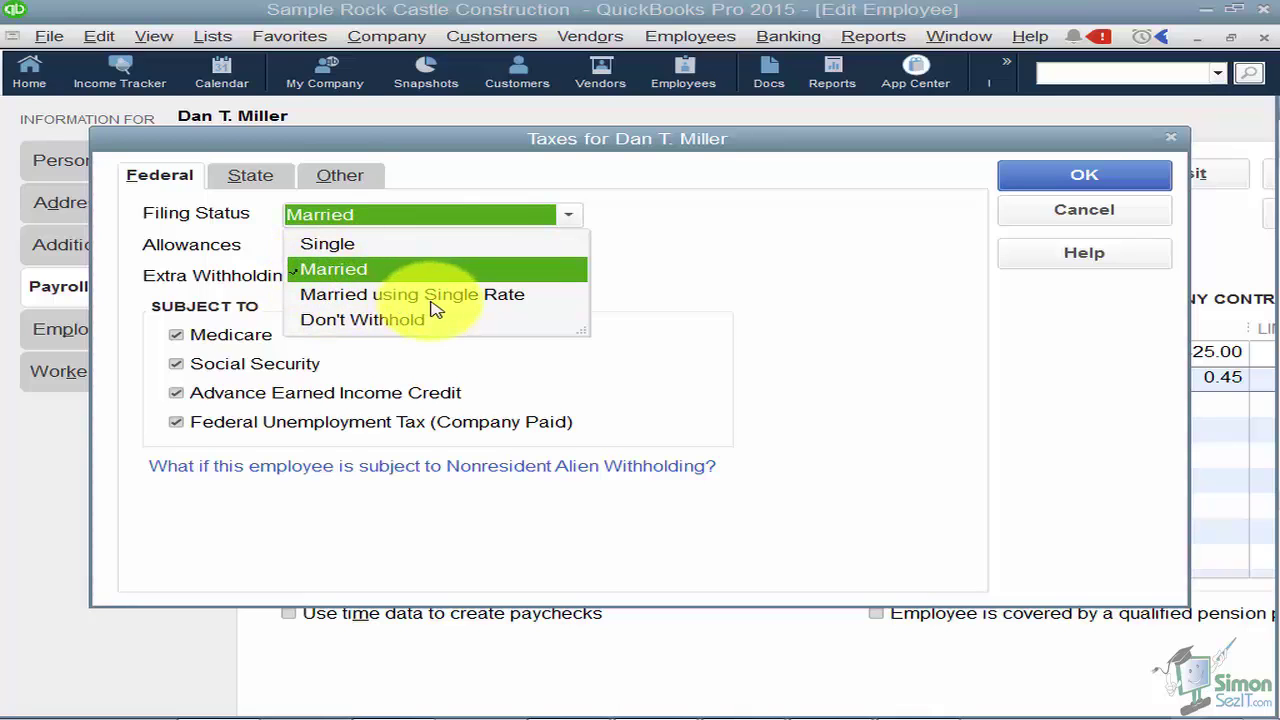
click(642, 263)
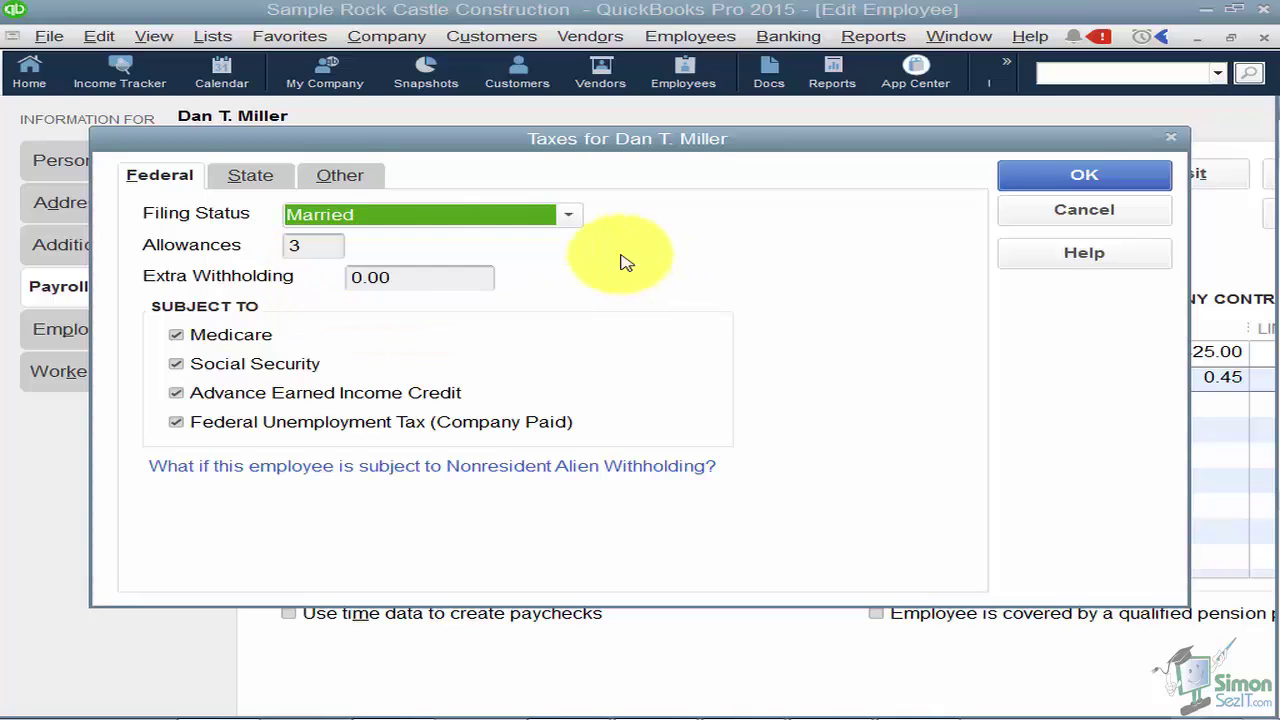
click(330, 245)
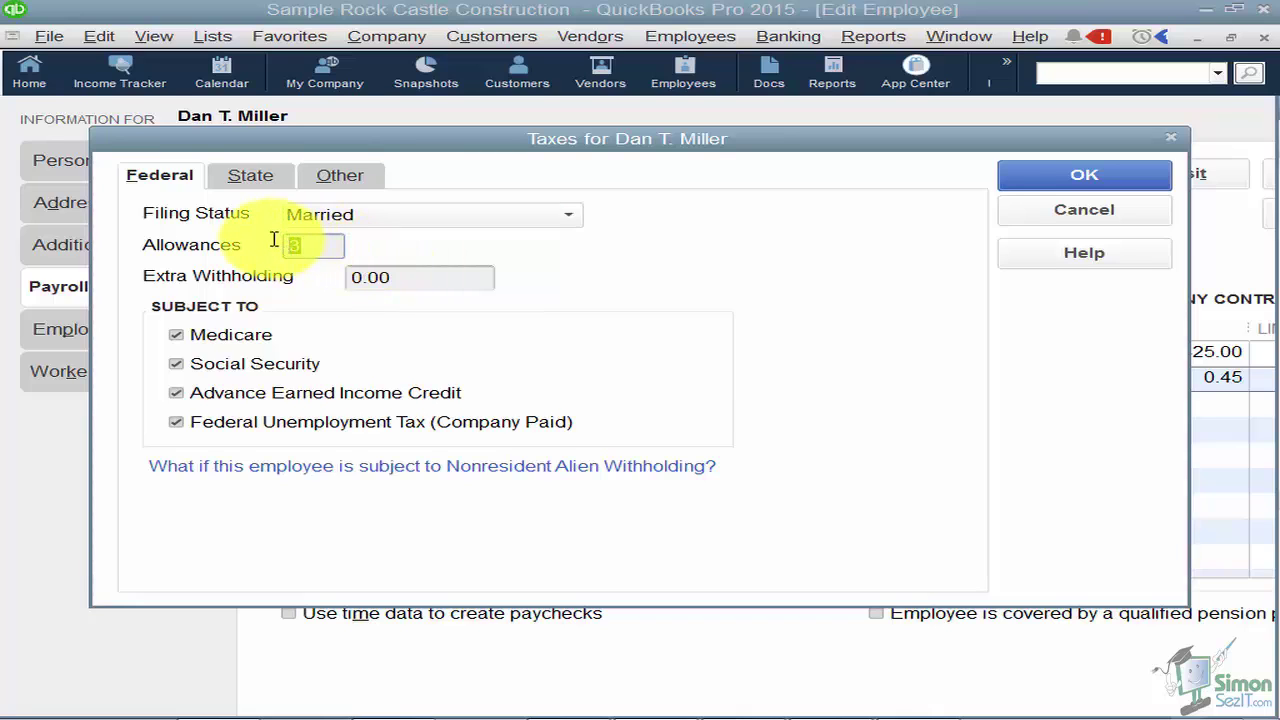
drag(405, 279, 334, 274)
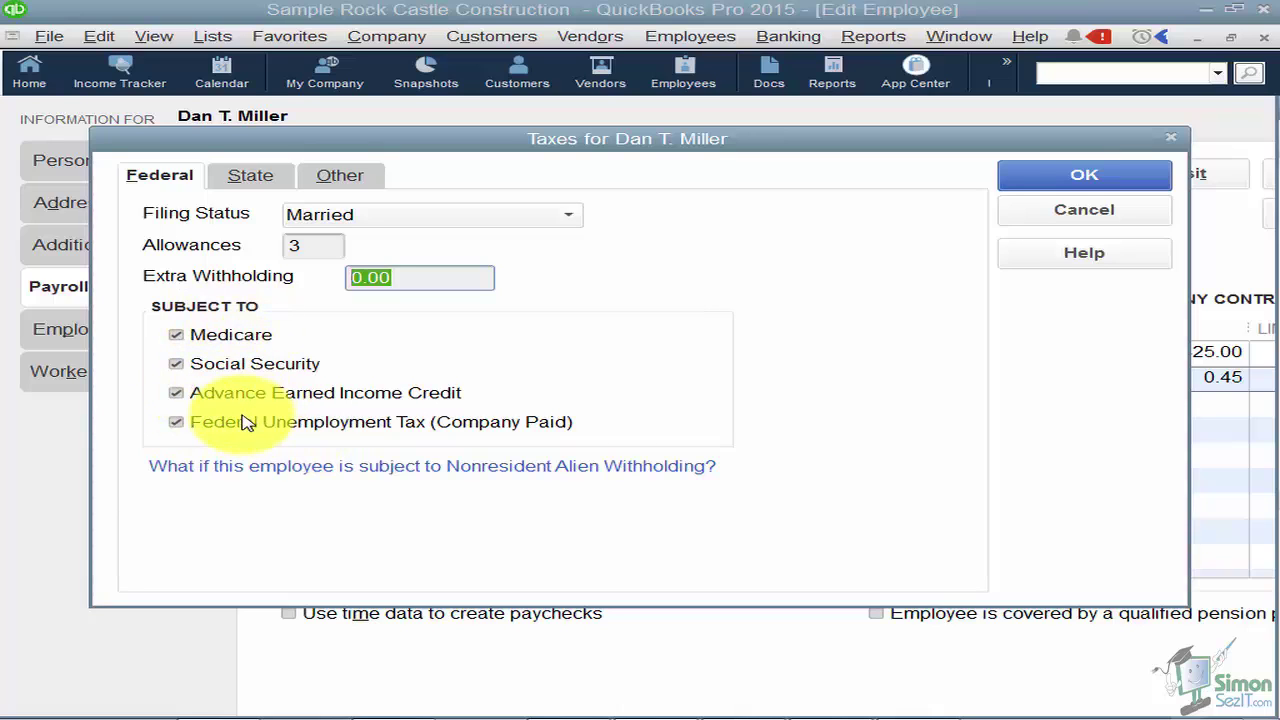
click(250, 177)
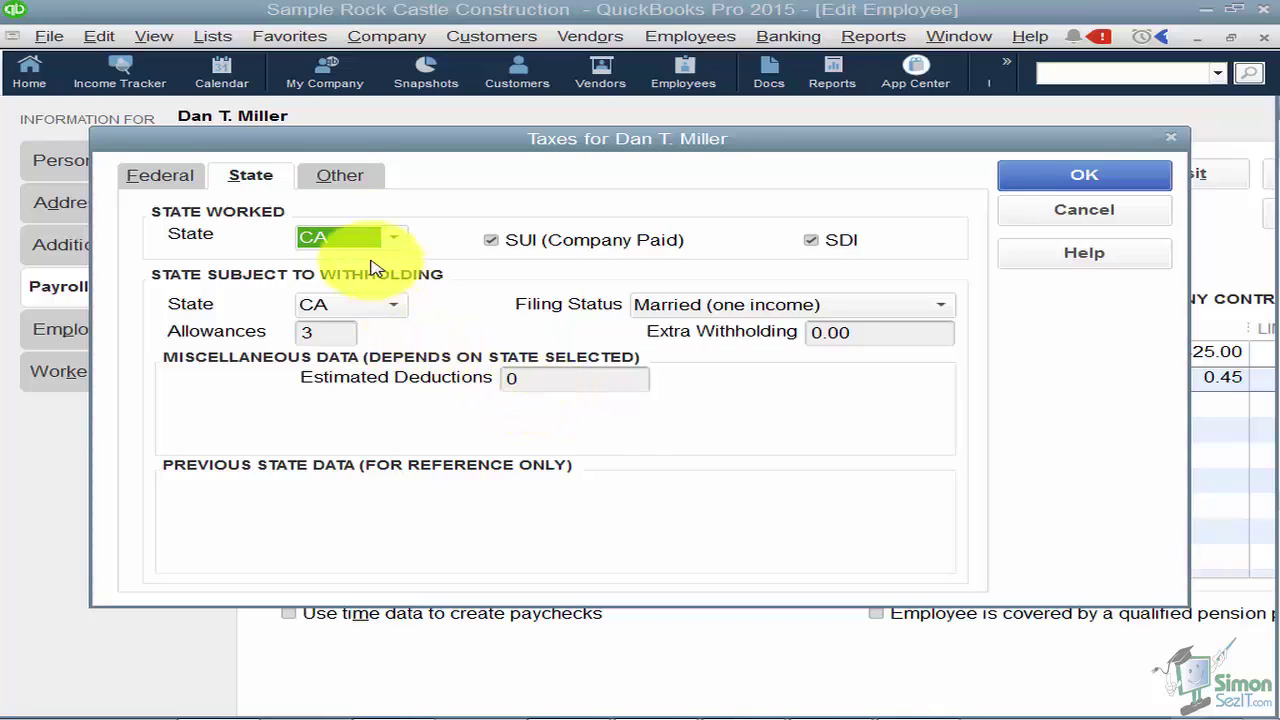
Review the CA withholding and CA - Employee Training Tax, then return to Federal
click(352, 182)
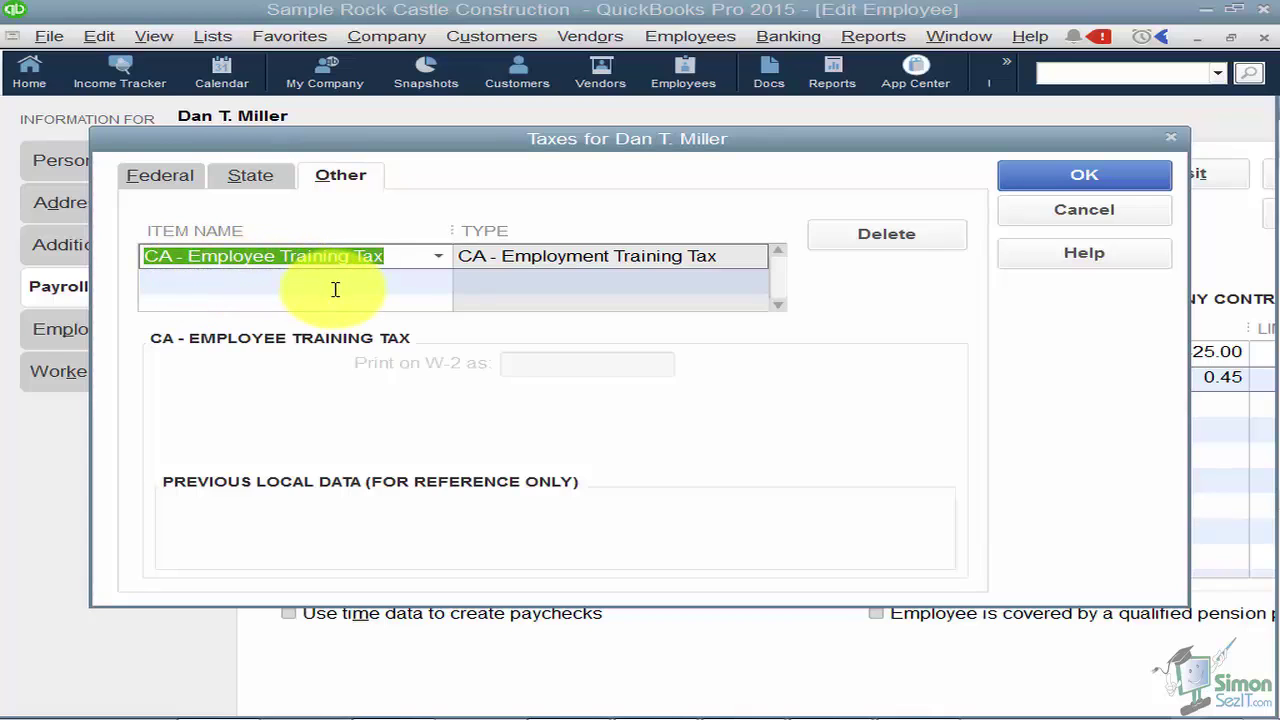
click(250, 180)
click(172, 180)
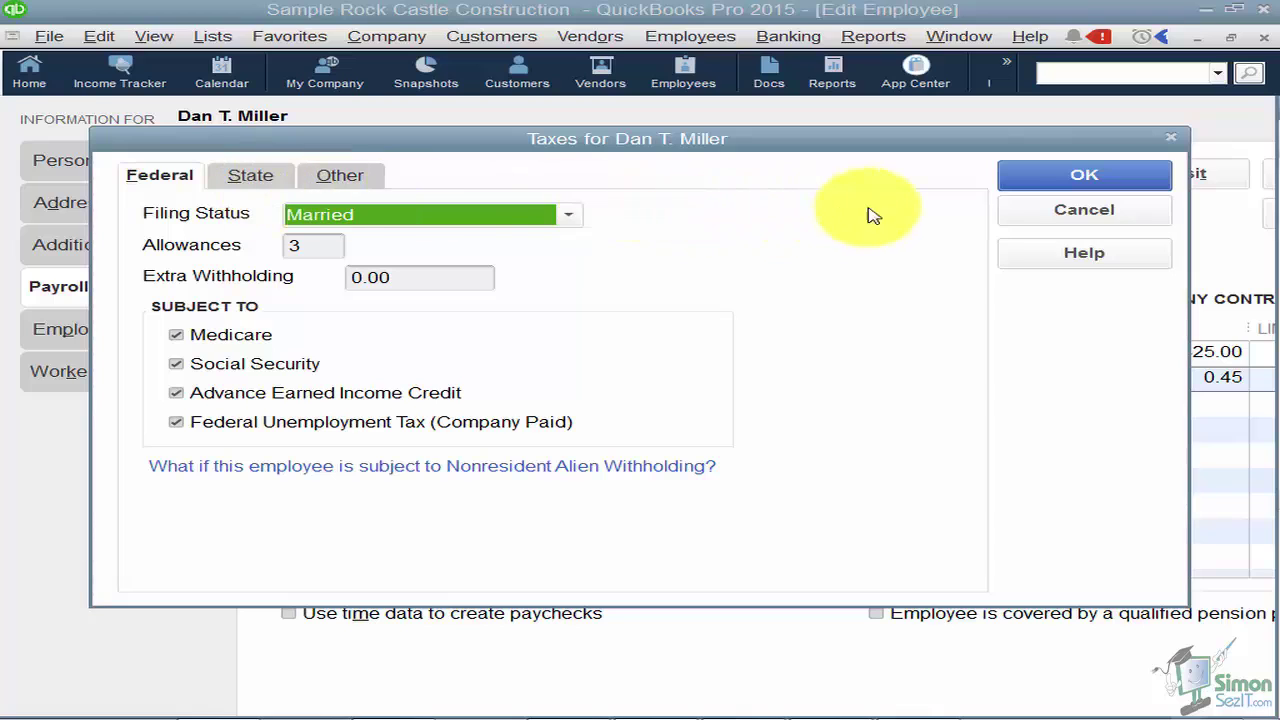
Accept the tax settings and view Employment Info: hired 11/01/2018, employment type Regular
click(1040, 180)
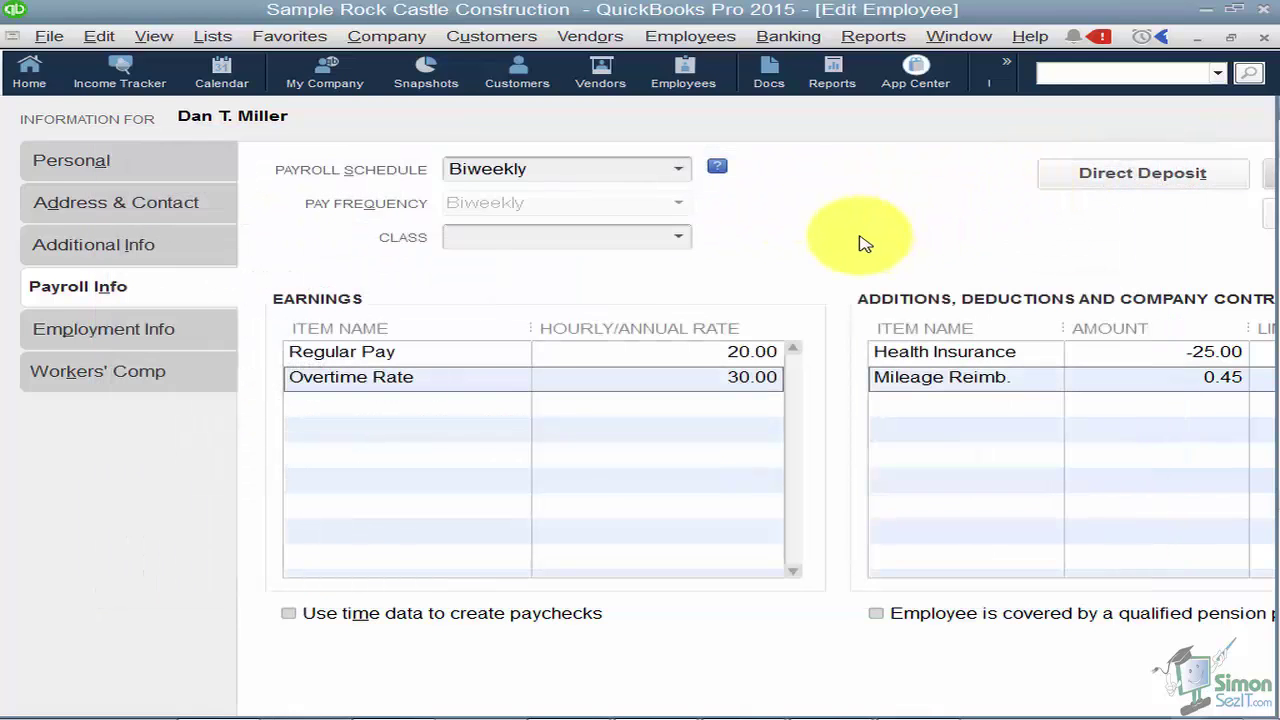
click(125, 335)
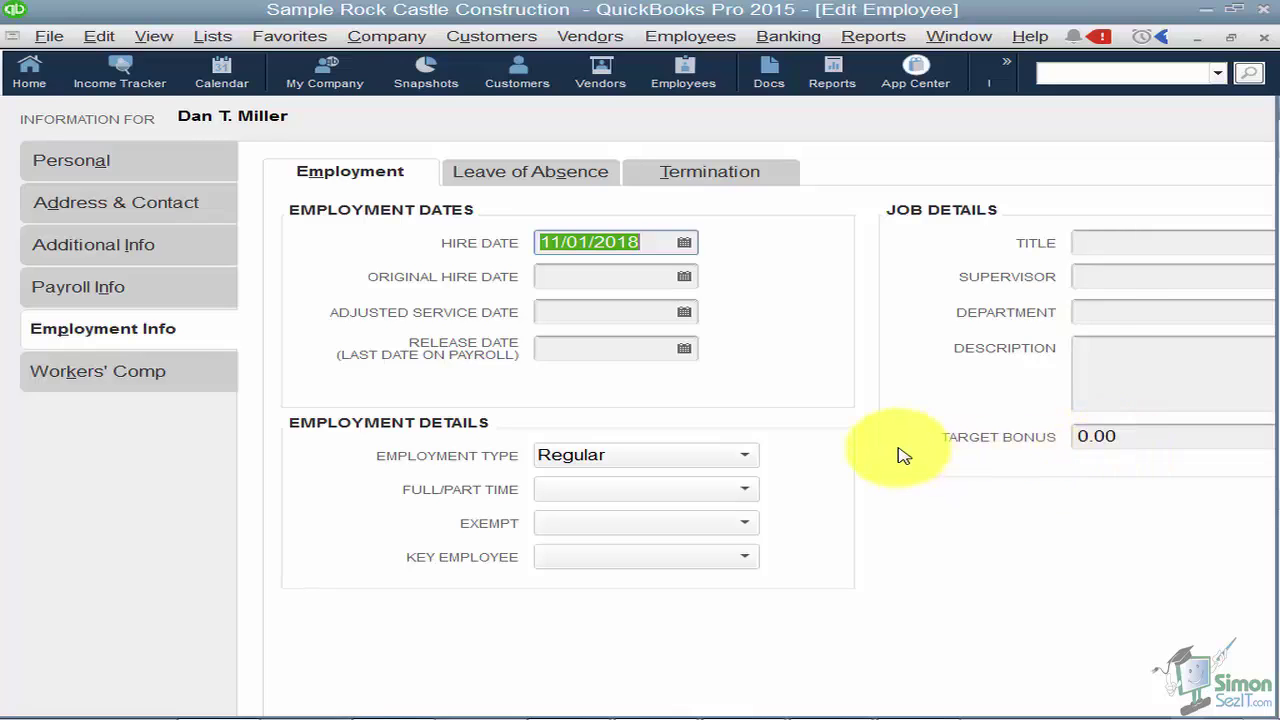
Review Leave of Absence and Termination details, then view Workers' Comp code 5552
click(543, 178)
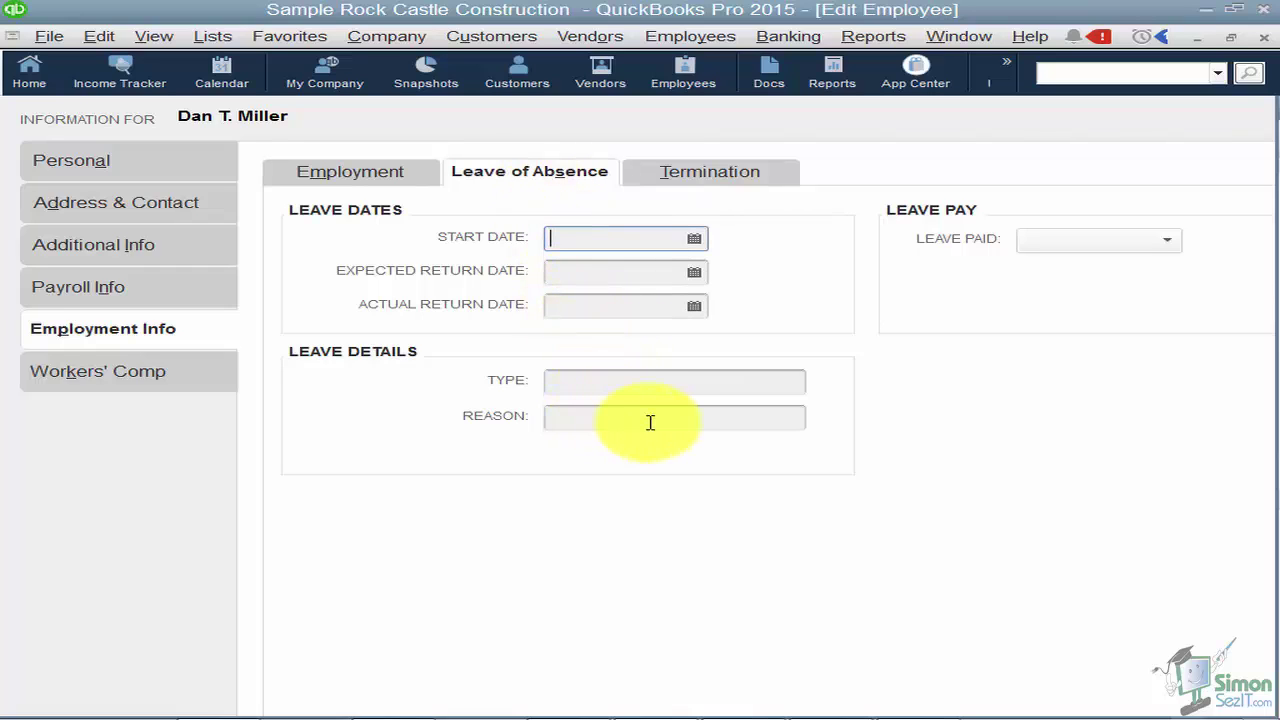
click(1166, 244)
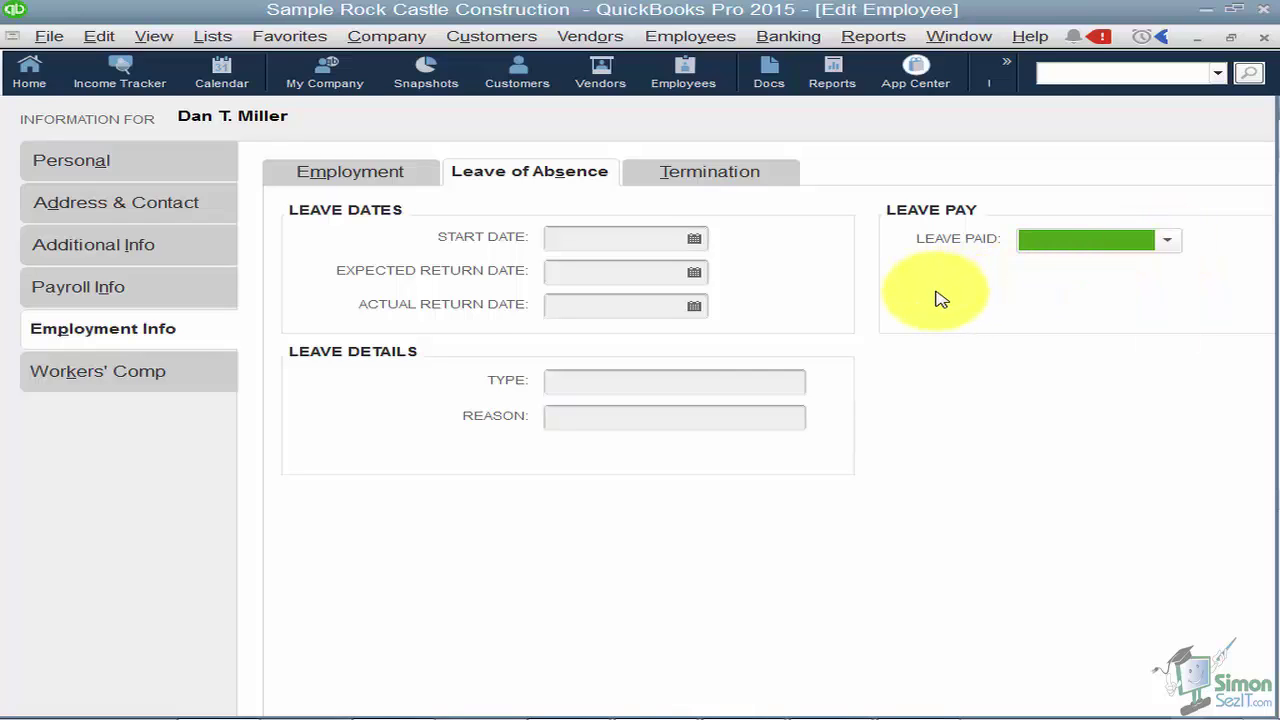
click(719, 176)
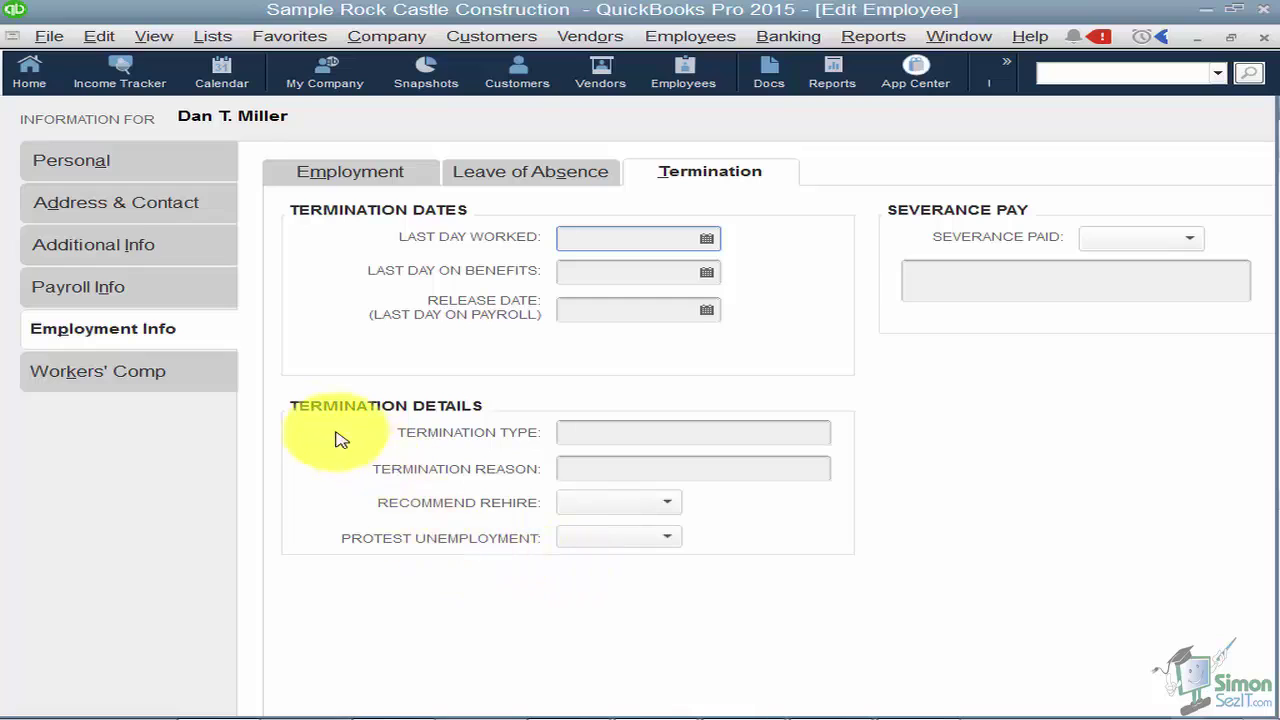
click(125, 375)
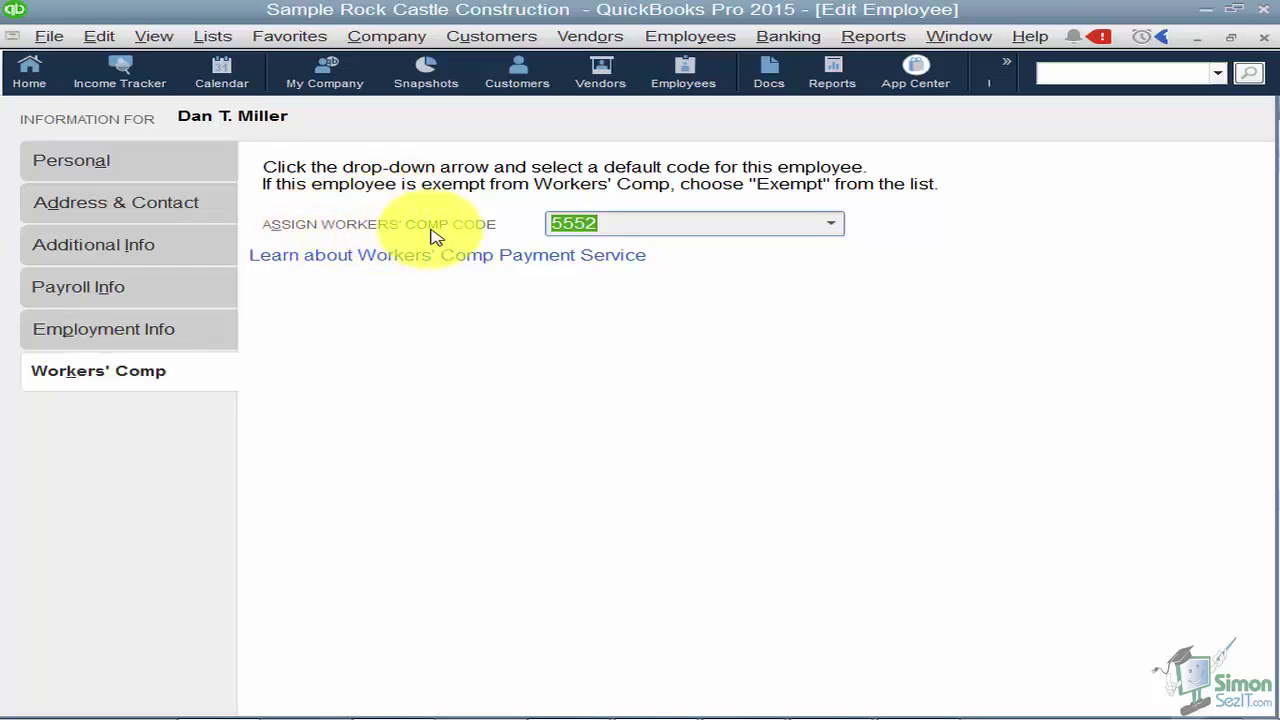
Leave the workers' comp code at 5552, then close the Edit Employee window and save Dan's changes
click(834, 225)
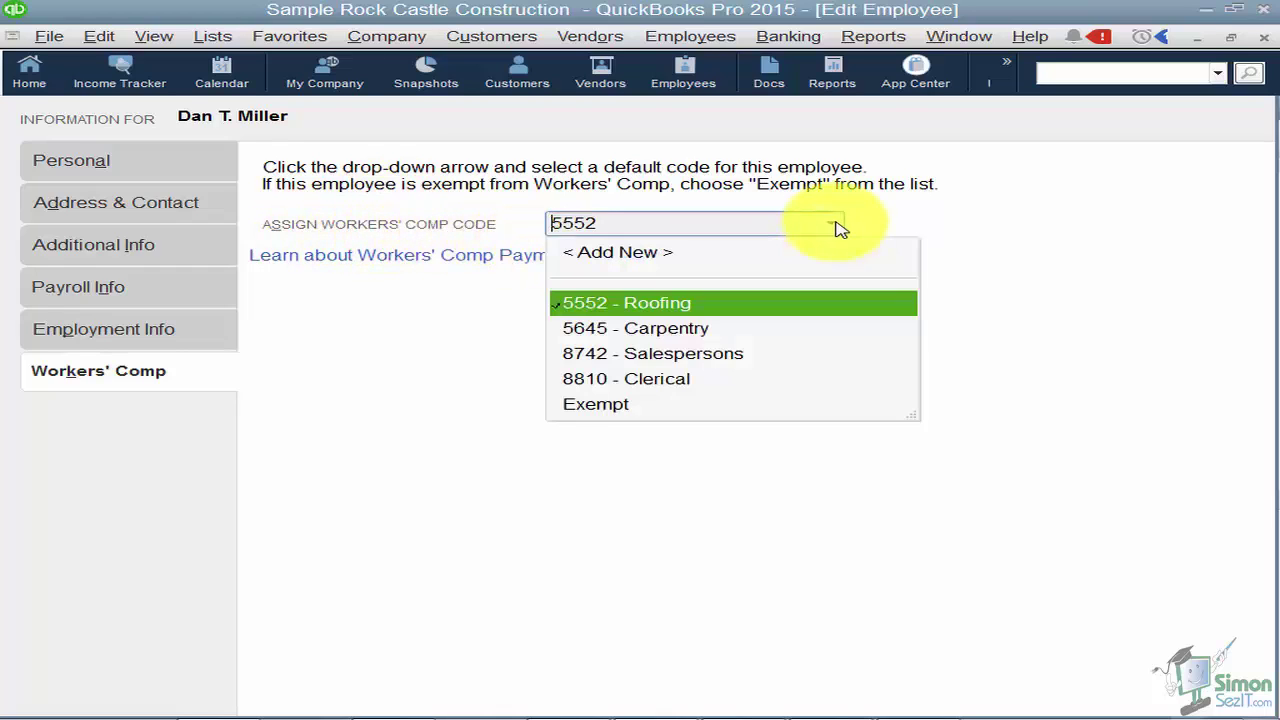
click(836, 225)
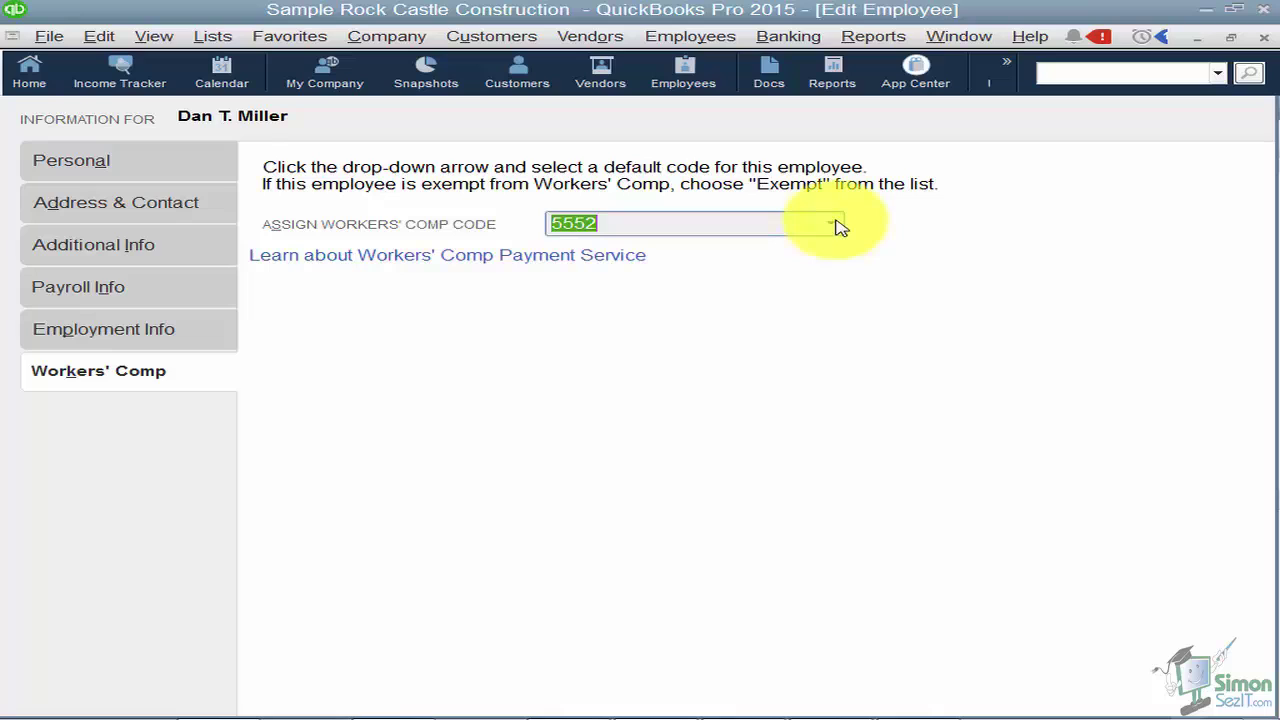
click(1264, 37)
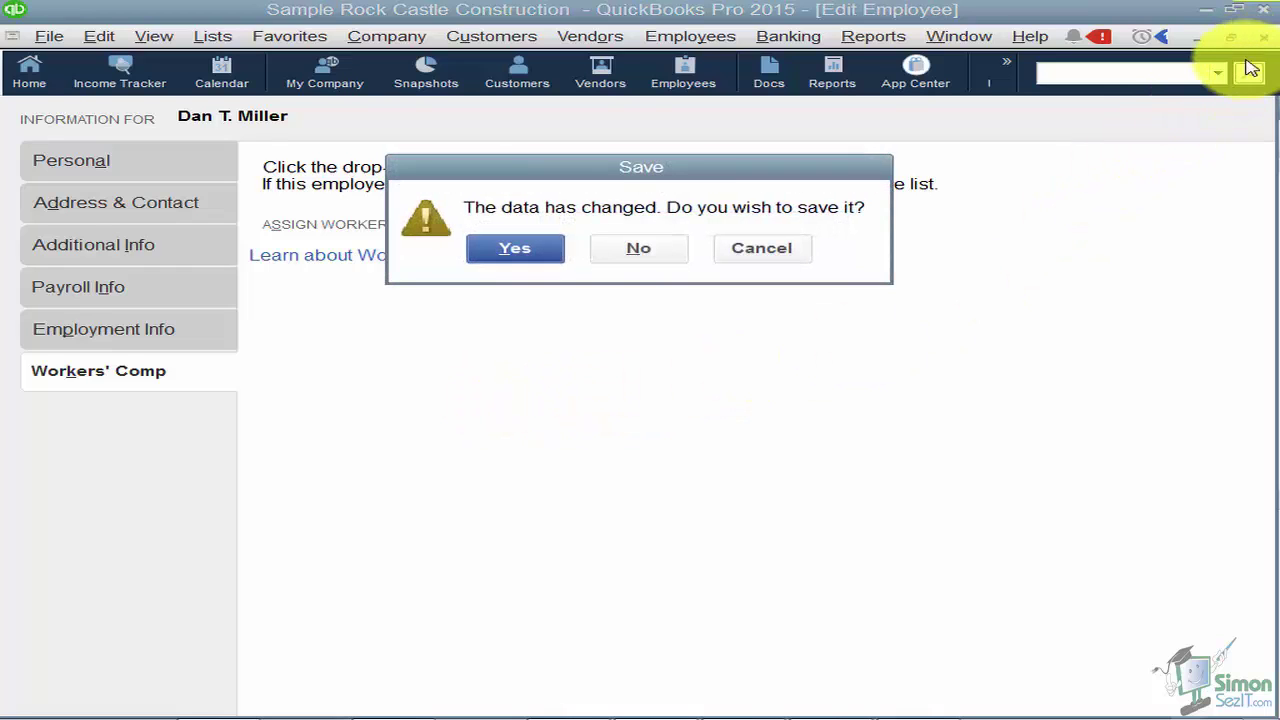
click(512, 252)
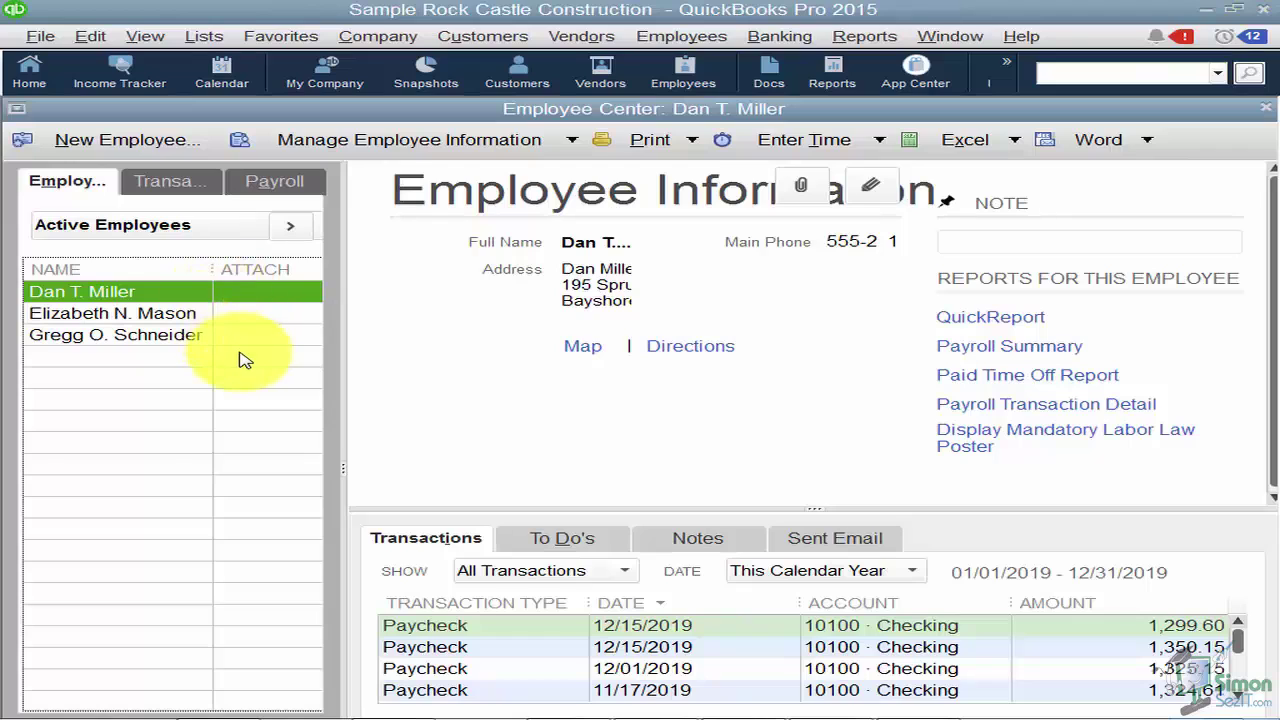